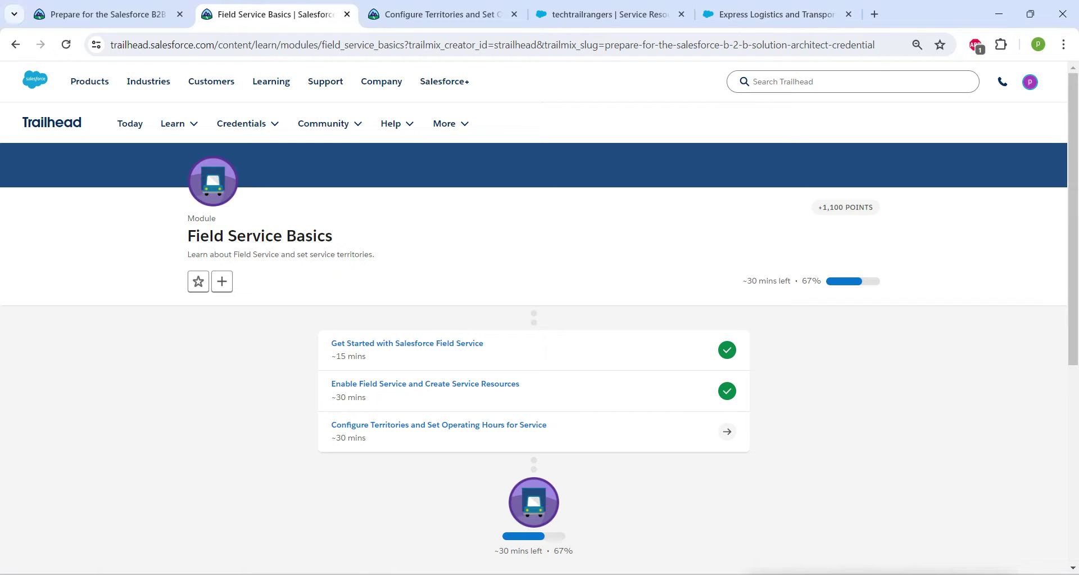
- Open the Configure Territories unit, then return to the techtrailrangers service resource record
{"action": "left_click_drag", "start_coordinate": [331, 424], "coordinate": [548, 426]}
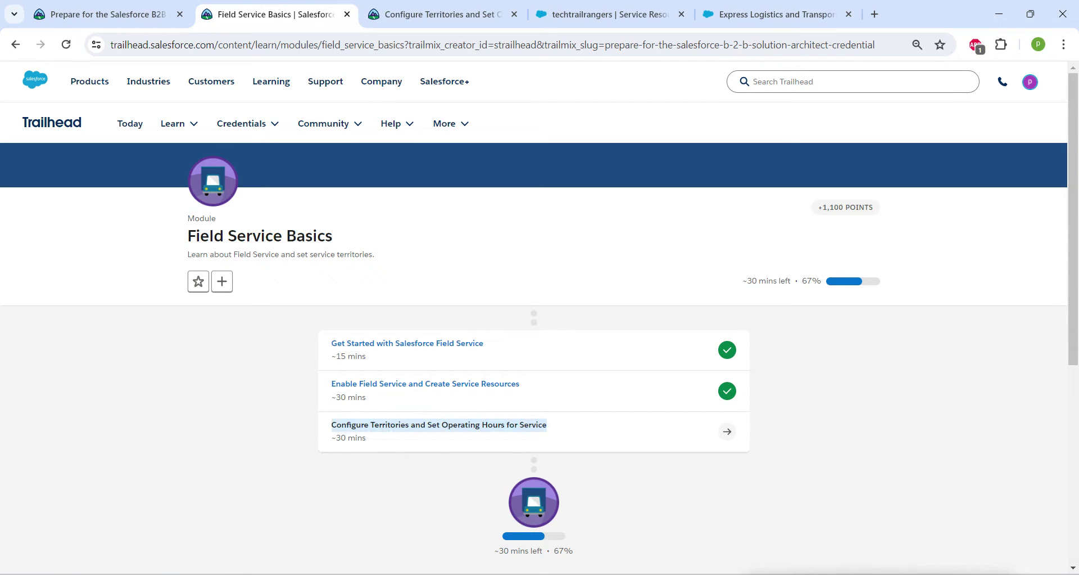
{"action": "left_click", "coordinate": [438, 14]}
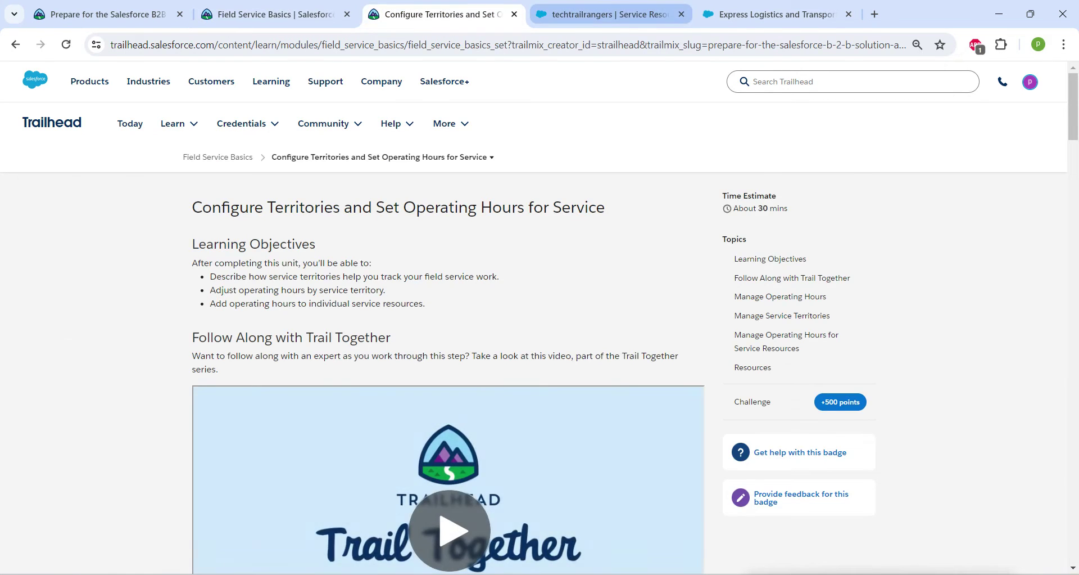
{"action": "left_click", "coordinate": [610, 14]}
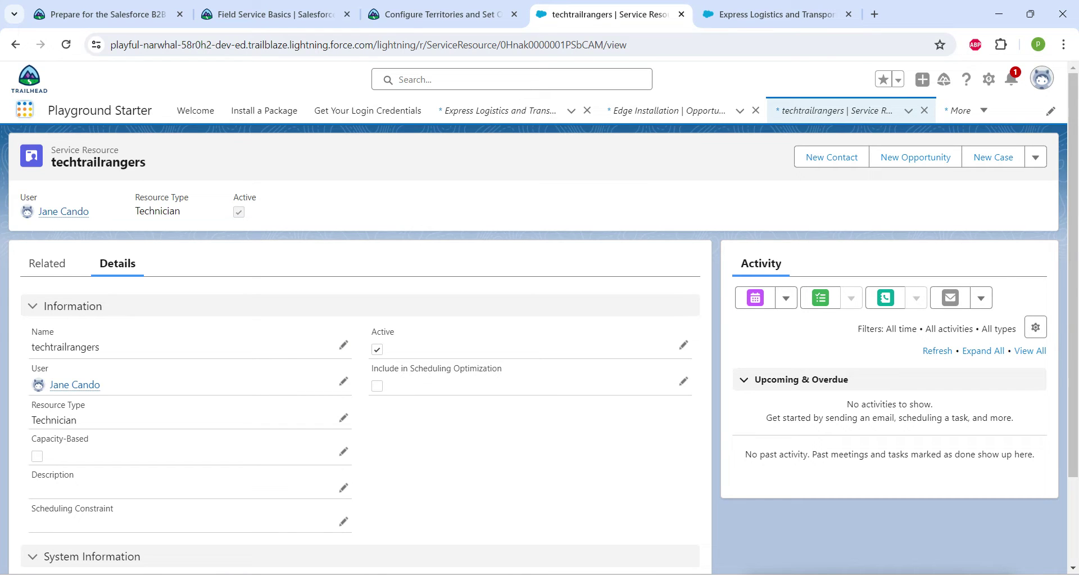
- Find Operating Hours through an App Launcher search for 'oper' and start a new record
{"action": "left_click", "coordinate": [25, 109]}
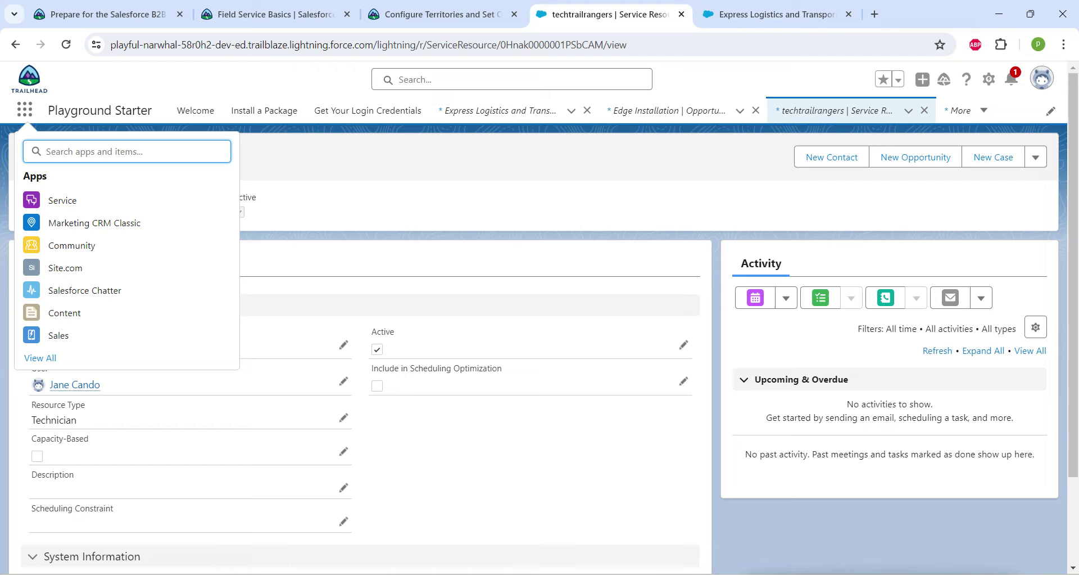
{"action": "type", "text": "oper"}
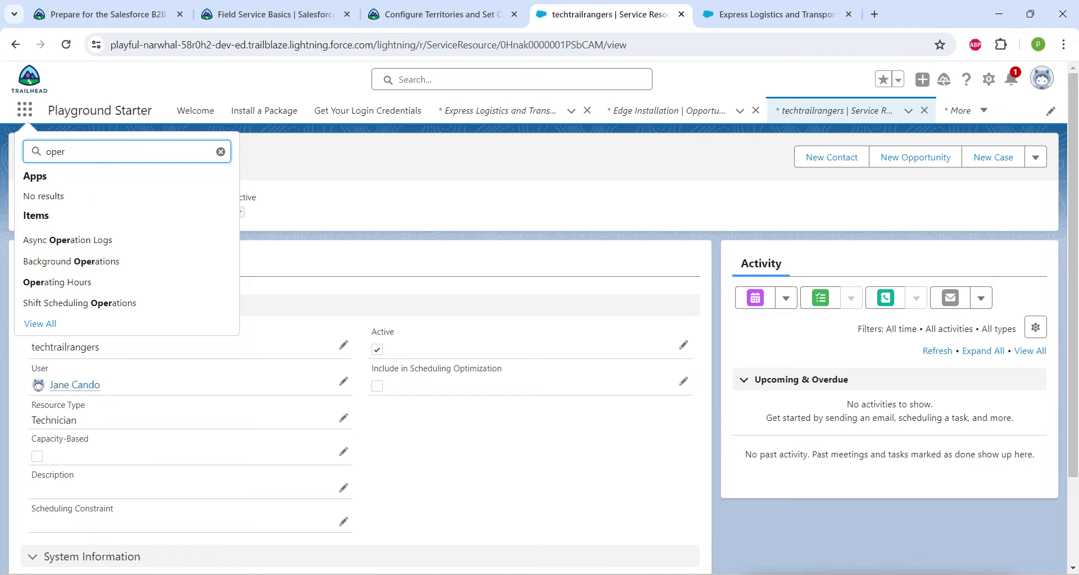
{"action": "left_click", "coordinate": [57, 282]}
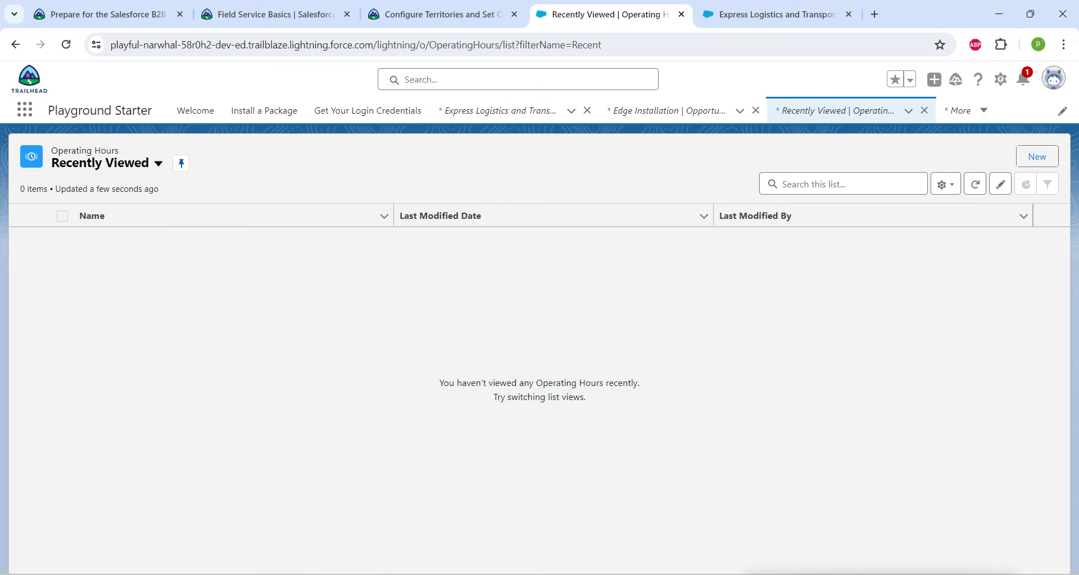
{"action": "left_click", "coordinate": [1038, 156]}
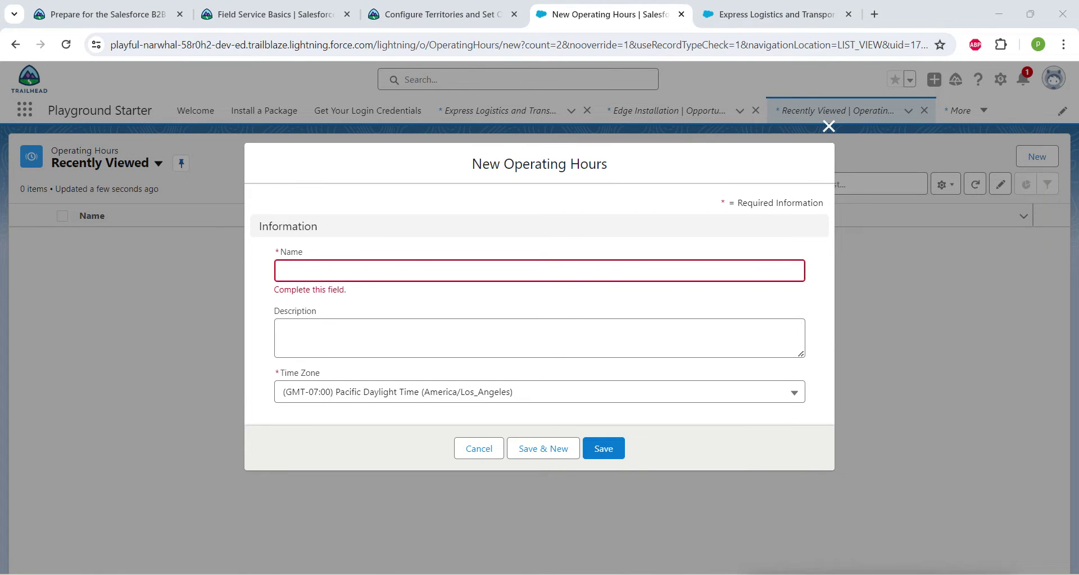
- Save Operating Hours named 'Mon-Fri 8am-5pm (West)' from the edited example name, showing its Related tab
{"action": "left_click", "coordinate": [445, 14]}
{"action": "scroll", "coordinate": [449, 394], "scroll_direction": "down", "scroll_amount": 8}
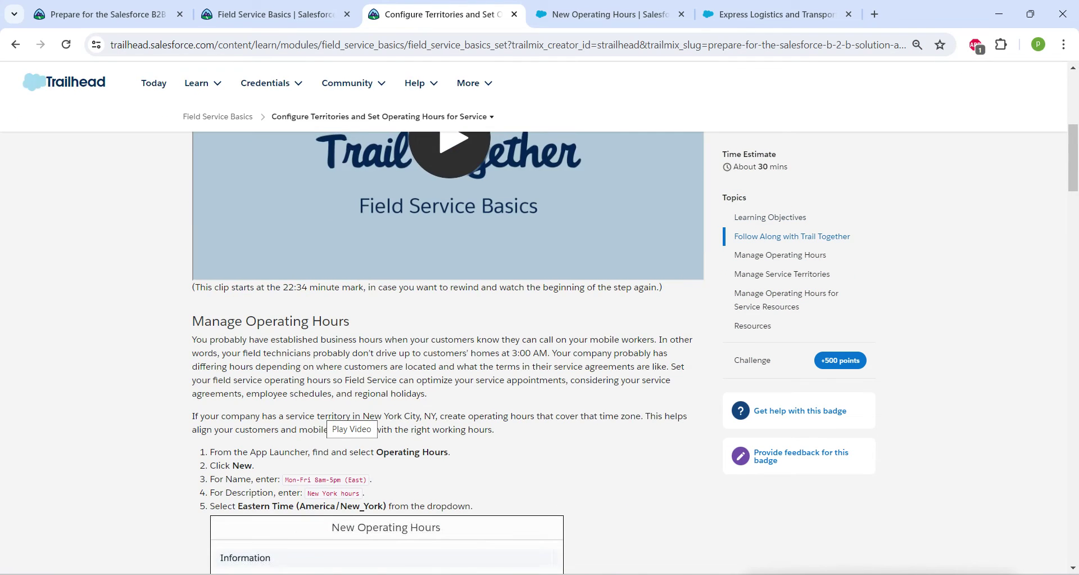
{"action": "left_click_drag", "start_coordinate": [285, 446], "coordinate": [366, 446]}
{"action": "key", "text": "ctrl+c"}
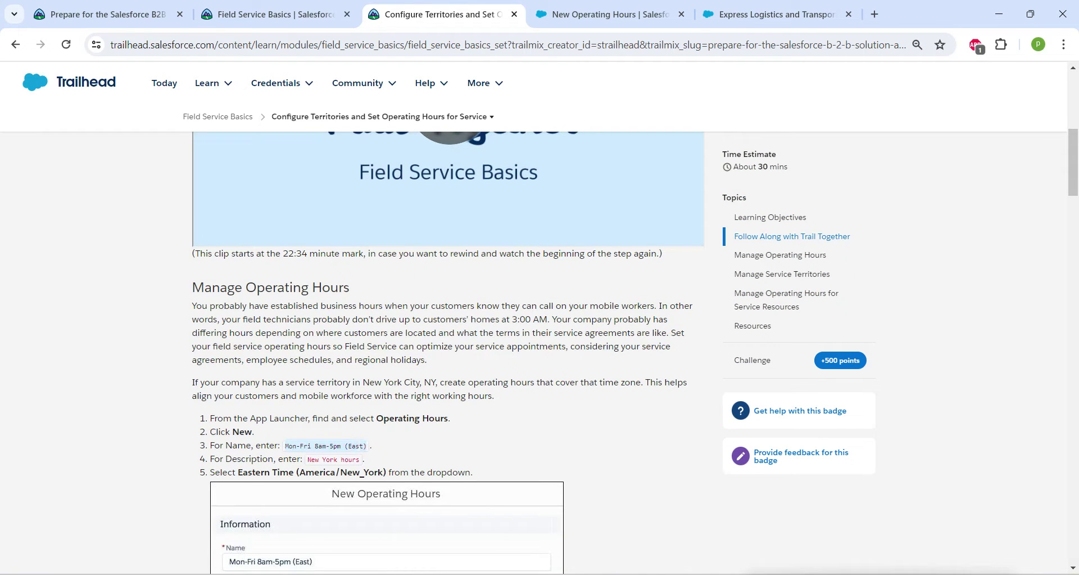
{"action": "left_click", "coordinate": [607, 15]}
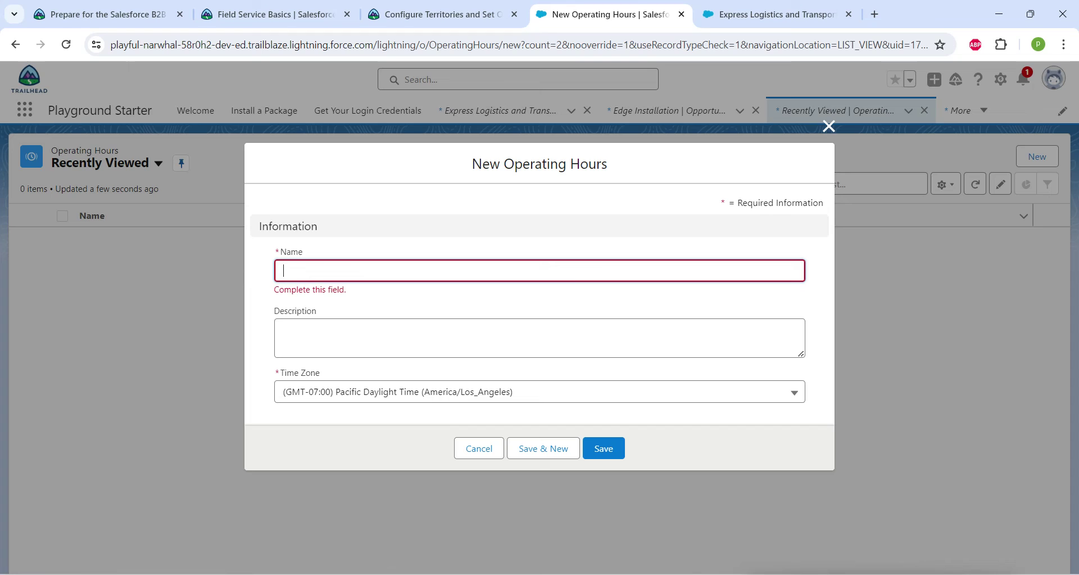
{"action": "key", "text": "ctrl+v"}
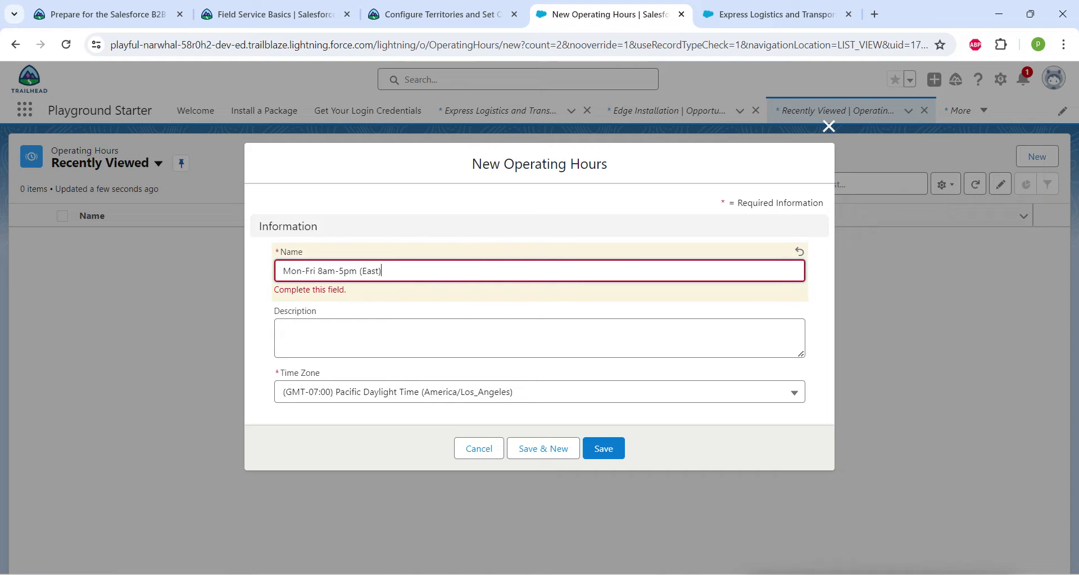
{"action": "key", "text": "BackSpace"}
{"action": "key", "text": "BackSpace"}
{"action": "key", "text": "BackSpace"}
{"action": "key", "text": "BackSpace"}
{"action": "type", "text": "West"}
{"action": "type", "text": ")"}
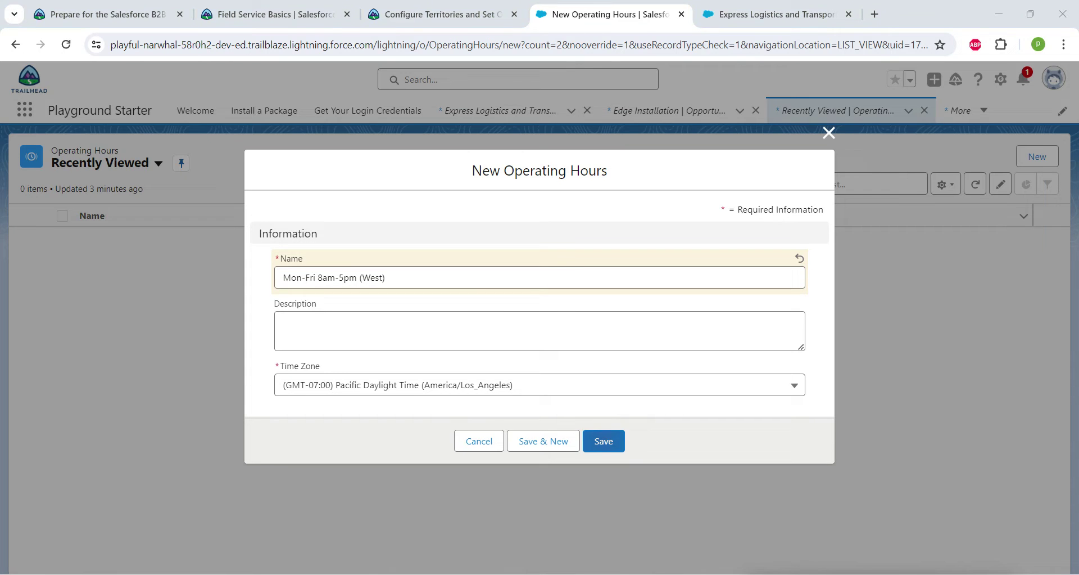
{"action": "left_click", "coordinate": [604, 441]}
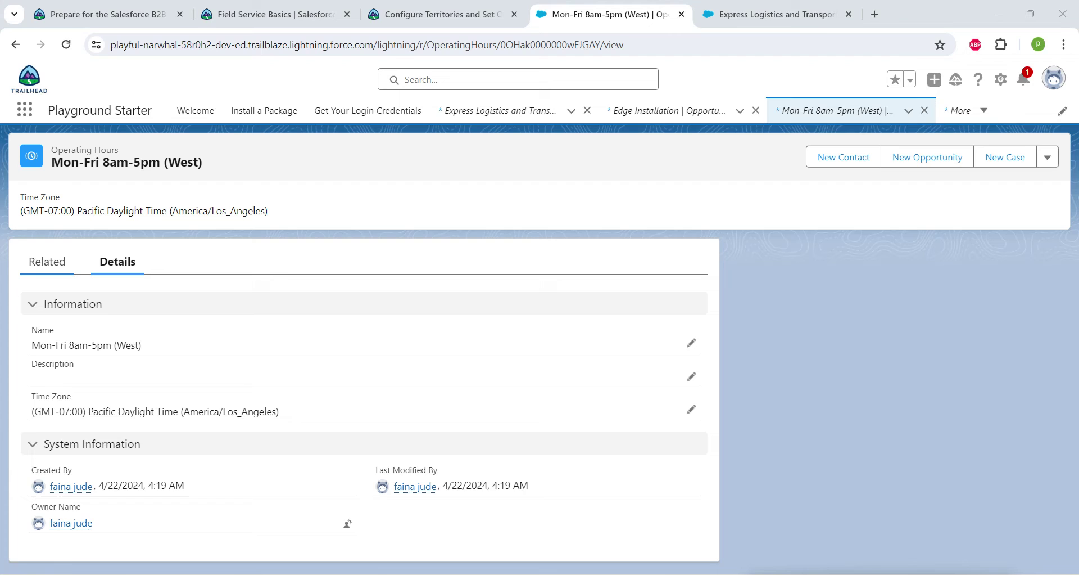
{"action": "left_click", "coordinate": [47, 262]}
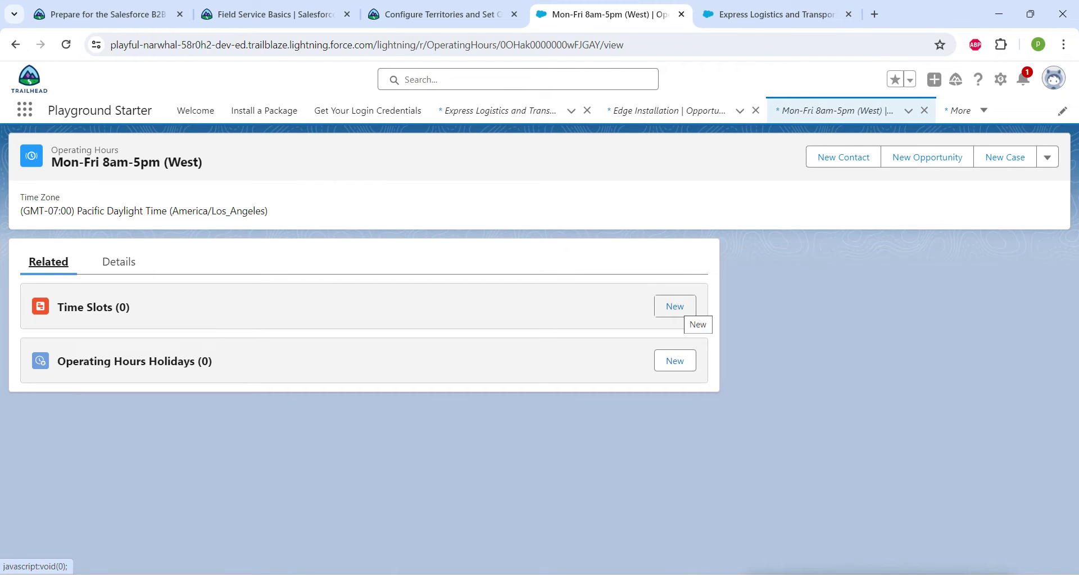
- Start a new Monday time slot with an 8:00 AM start time
{"action": "left_click", "coordinate": [675, 306]}
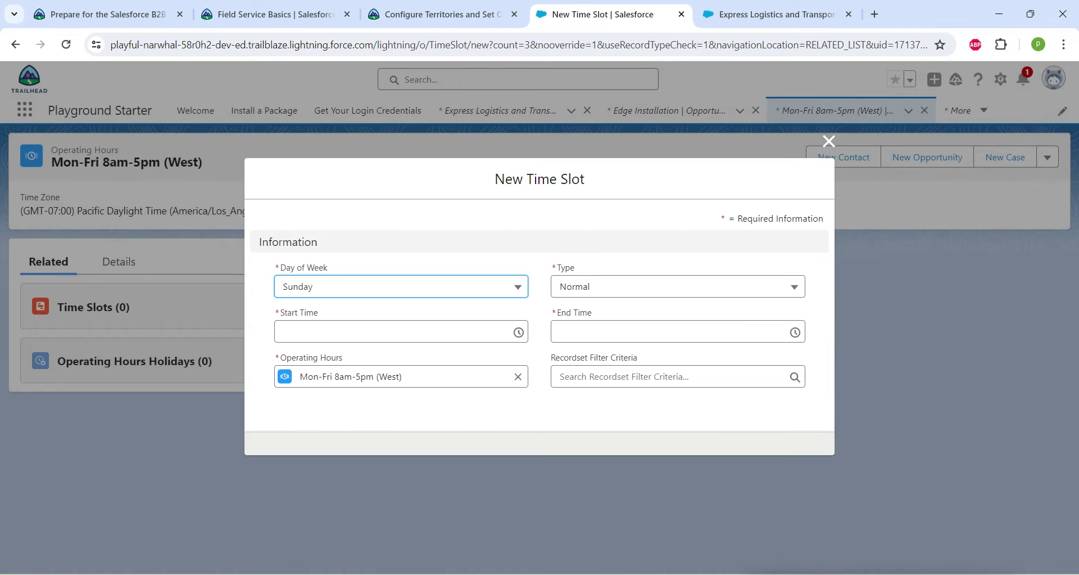
{"action": "left_click", "coordinate": [401, 286]}
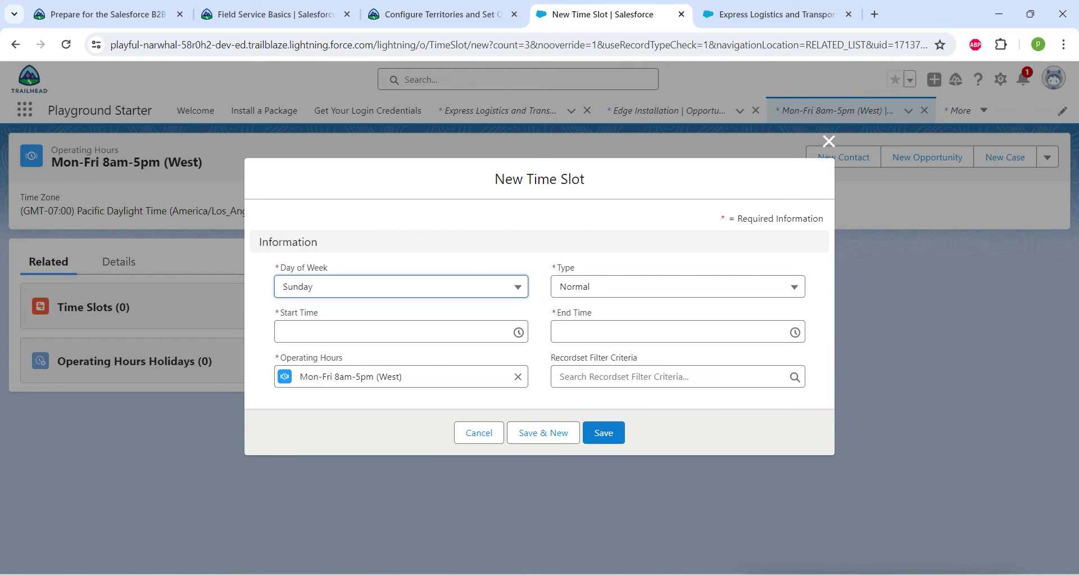
{"action": "key", "text": "Return"}
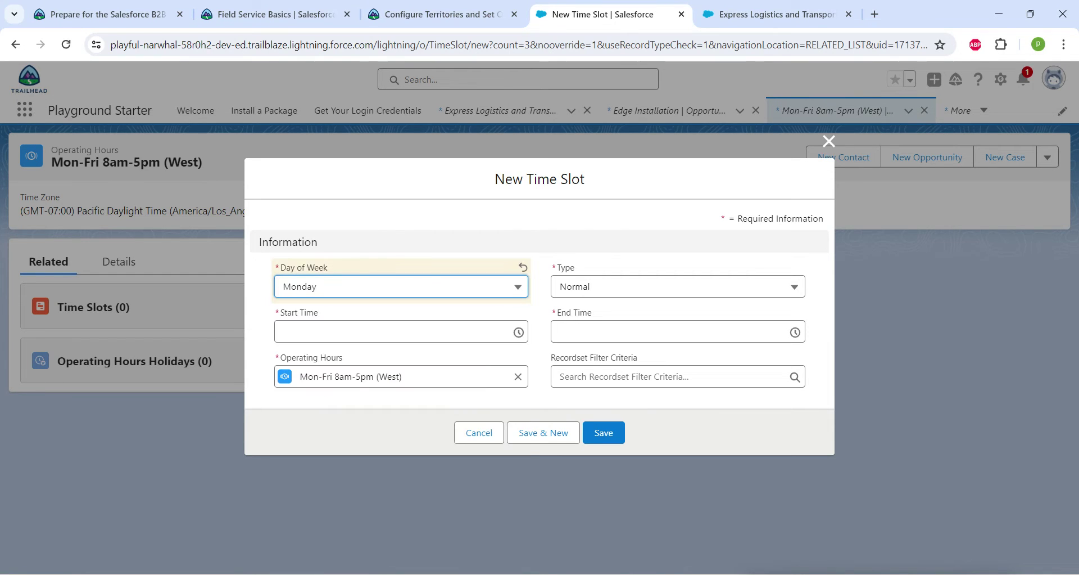
{"action": "key", "text": "Tab"}
{"action": "key", "text": "Down"}
{"action": "key", "text": "Down"}
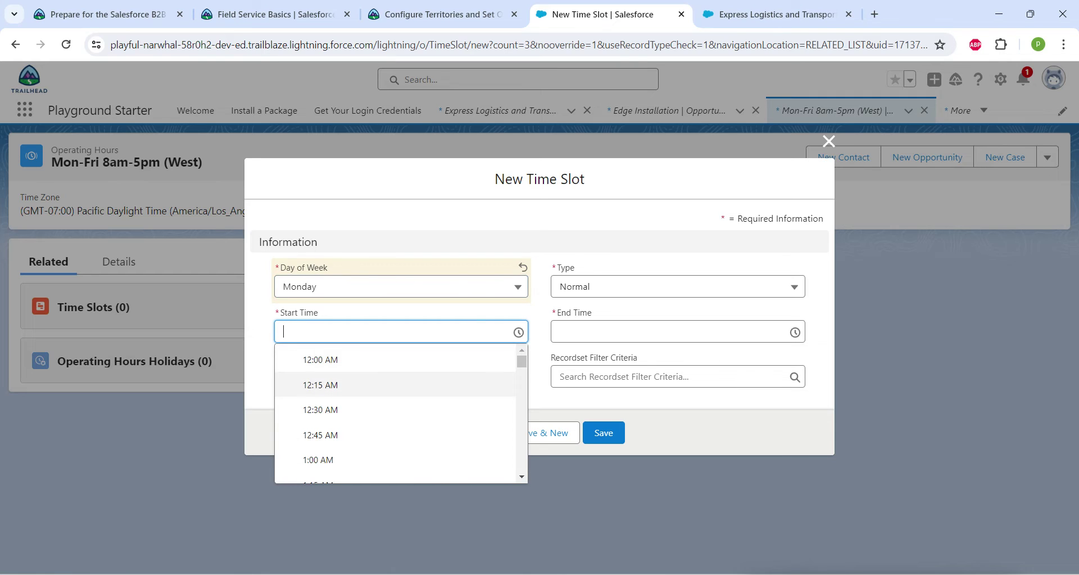
{"action": "type", "text": "8"}
{"action": "scroll", "coordinate": [394, 385], "scroll_direction": "down", "scroll_amount": 2}
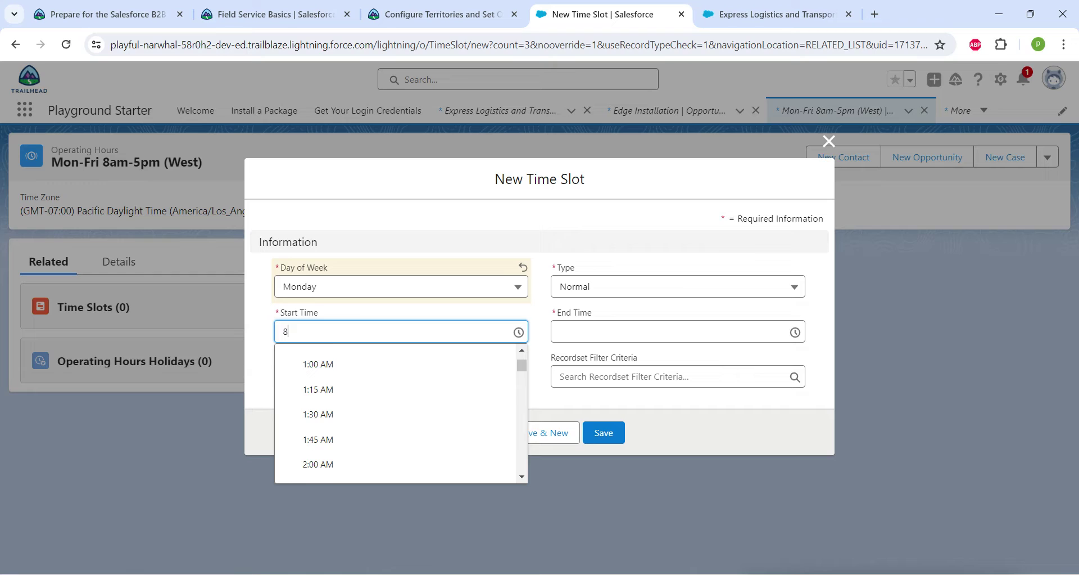
{"action": "scroll", "coordinate": [393, 385], "scroll_direction": "down", "scroll_amount": 2}
{"action": "scroll", "coordinate": [393, 385], "scroll_direction": "down", "scroll_amount": 4}
{"action": "scroll", "coordinate": [393, 385], "scroll_direction": "down", "scroll_amount": 3}
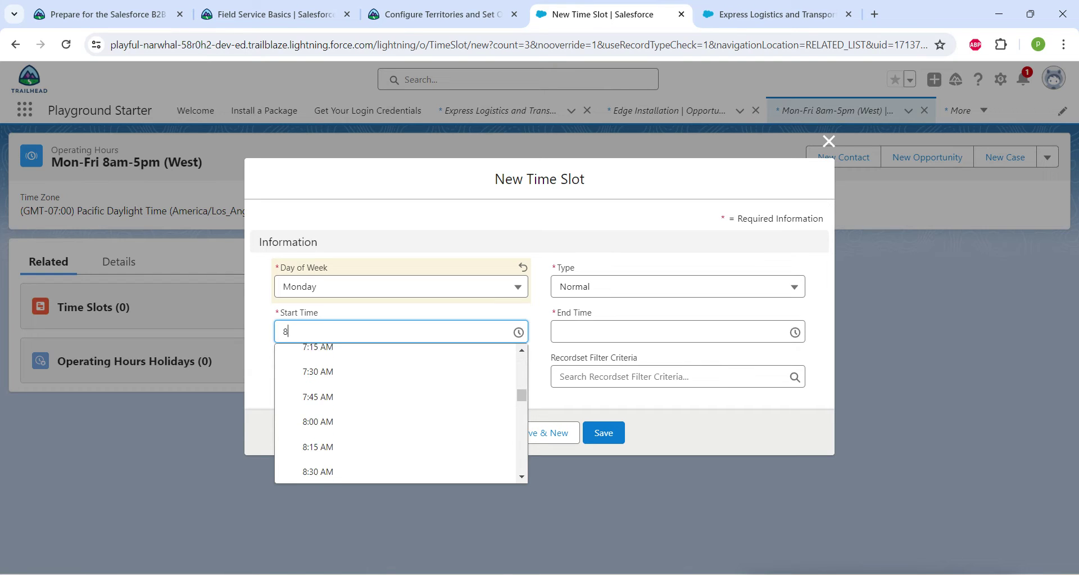
{"action": "left_click", "coordinate": [318, 412]}
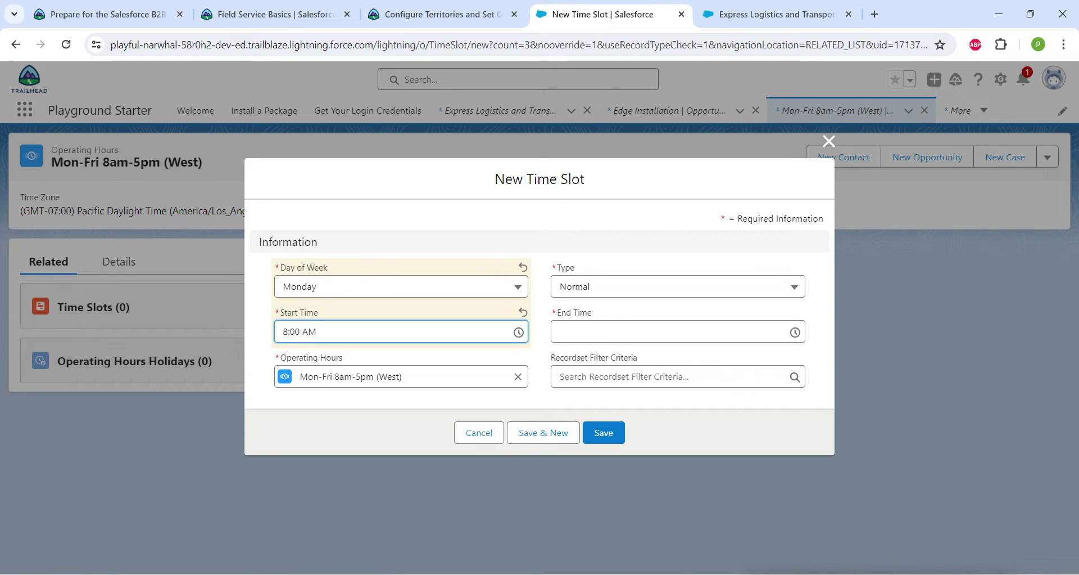
- Set the slot's end time to 5:00 PM and save it
{"action": "key", "text": "Tab"}
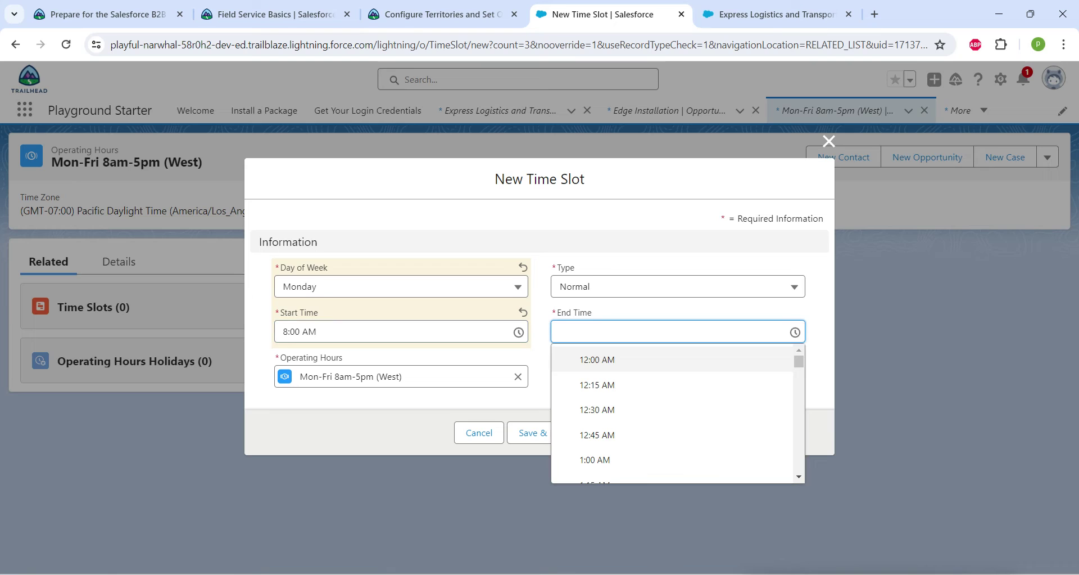
{"action": "scroll", "coordinate": [672, 414], "scroll_direction": "down", "scroll_amount": 10}
{"action": "scroll", "coordinate": [672, 414], "scroll_direction": "down", "scroll_amount": 10}
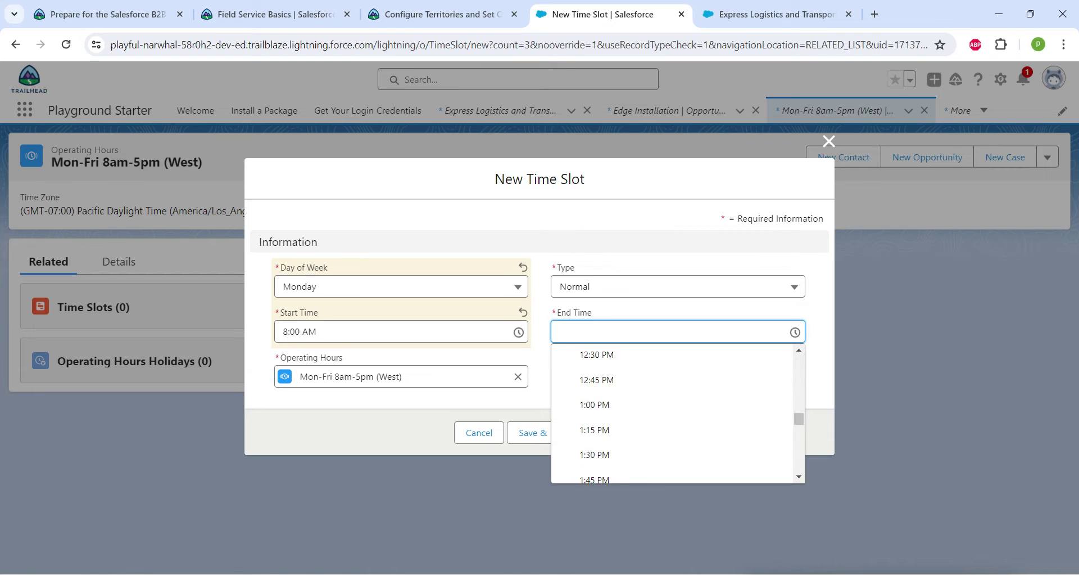
{"action": "scroll", "coordinate": [672, 415], "scroll_direction": "down", "scroll_amount": 2}
{"action": "scroll", "coordinate": [672, 414], "scroll_direction": "down", "scroll_amount": 3}
{"action": "scroll", "coordinate": [672, 414], "scroll_direction": "down", "scroll_amount": 1}
{"action": "scroll", "coordinate": [672, 414], "scroll_direction": "down", "scroll_amount": 2}
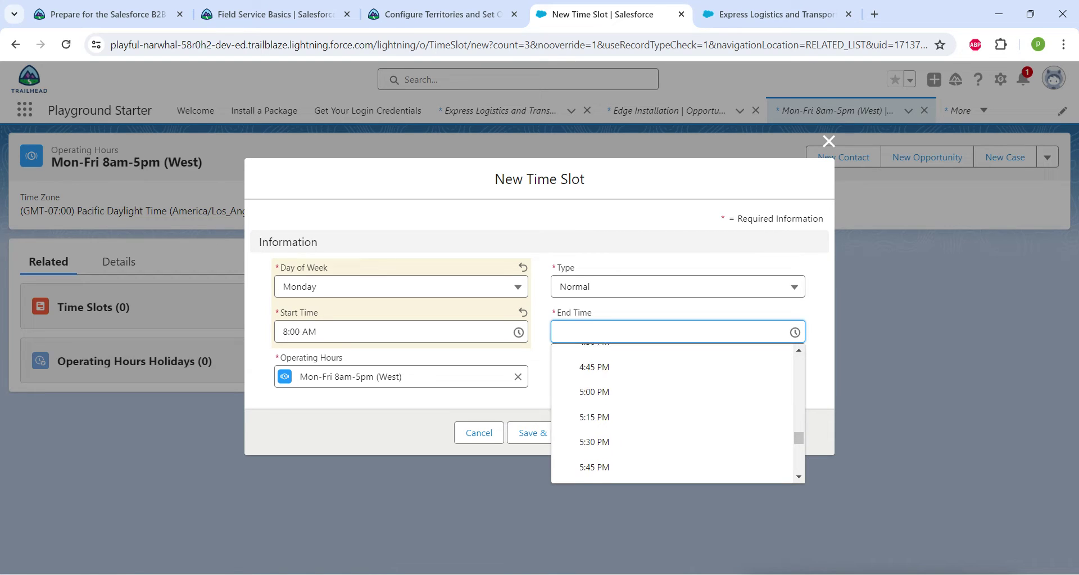
{"action": "left_click", "coordinate": [672, 421]}
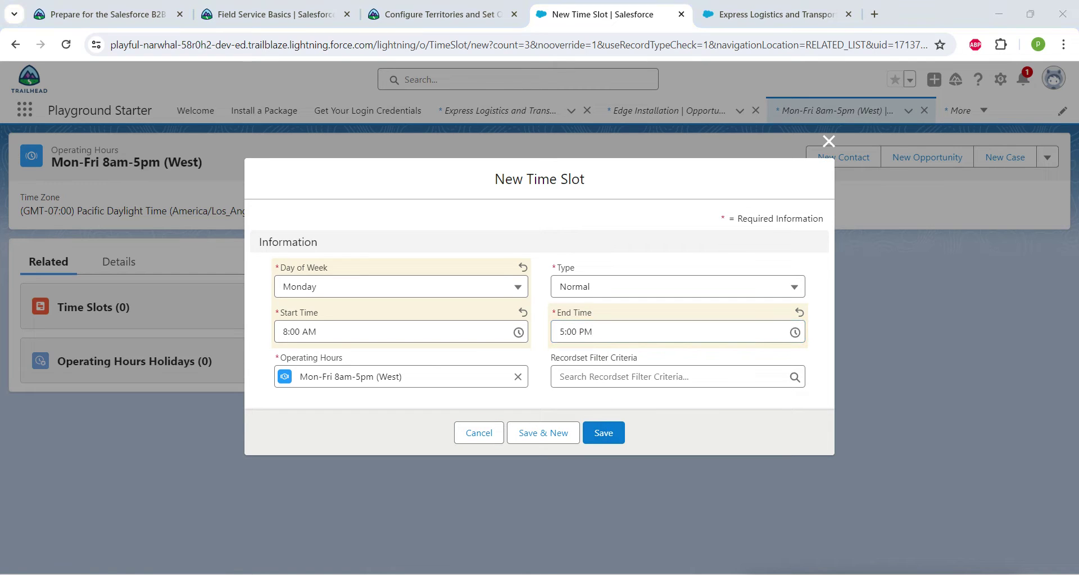
{"action": "left_click", "coordinate": [603, 432]}
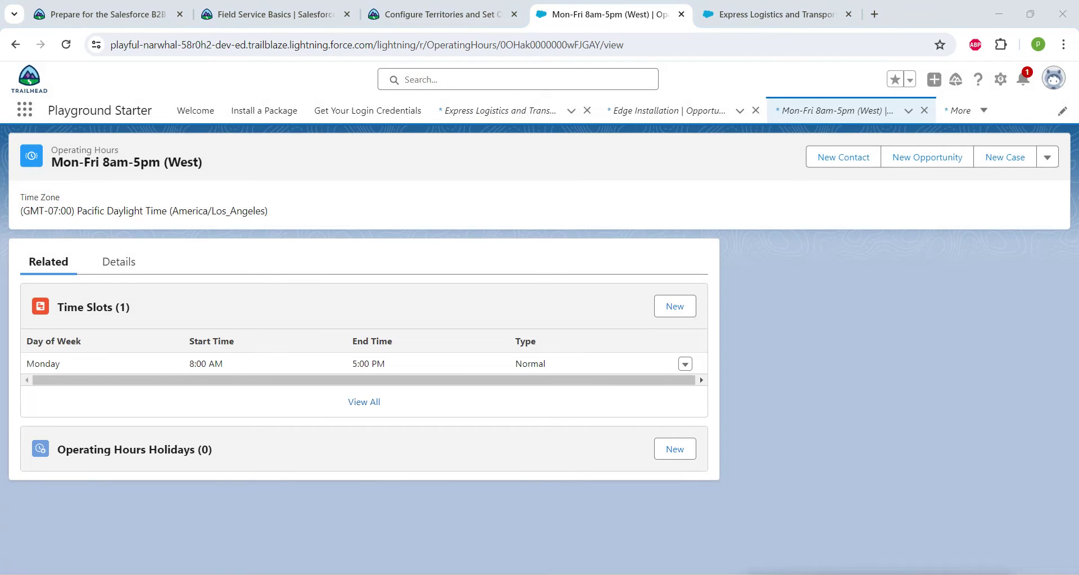
- Open the Service Territories list through an App Launcher search for 'service ter'
{"action": "left_click", "coordinate": [25, 111]}
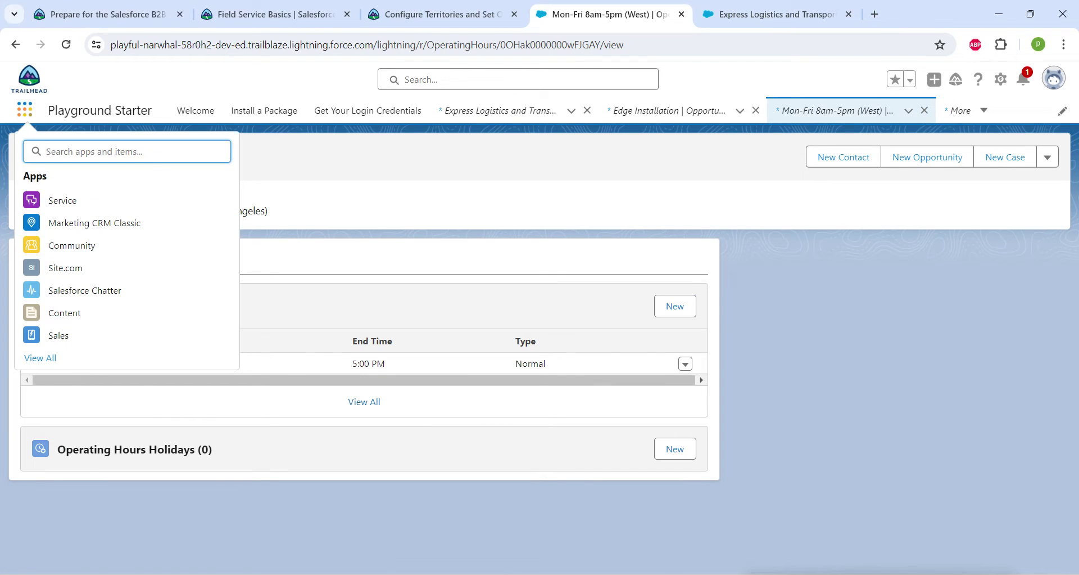
{"action": "type", "text": "ser"}
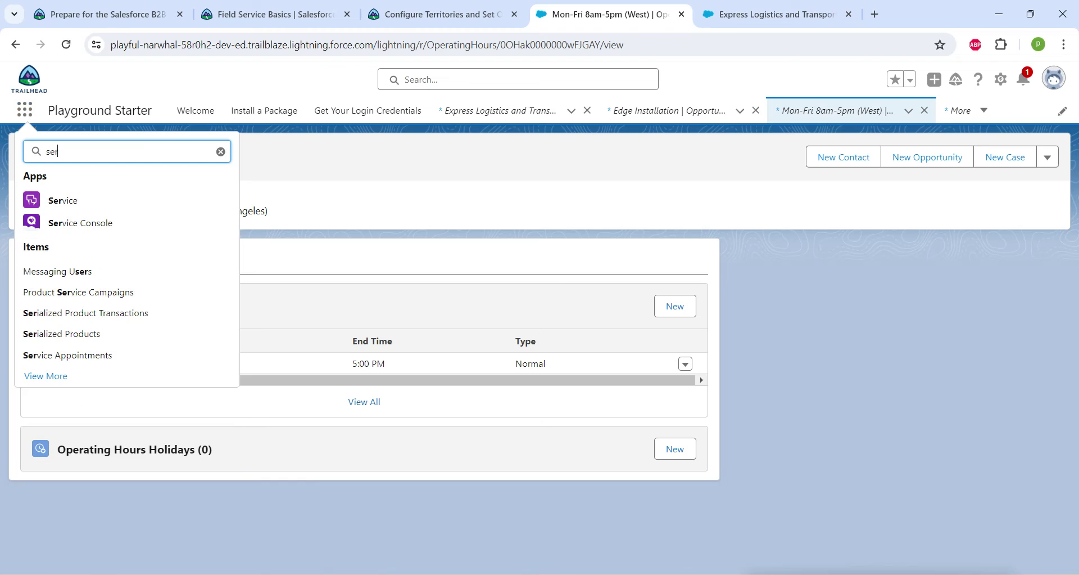
{"action": "type", "text": "vice "}
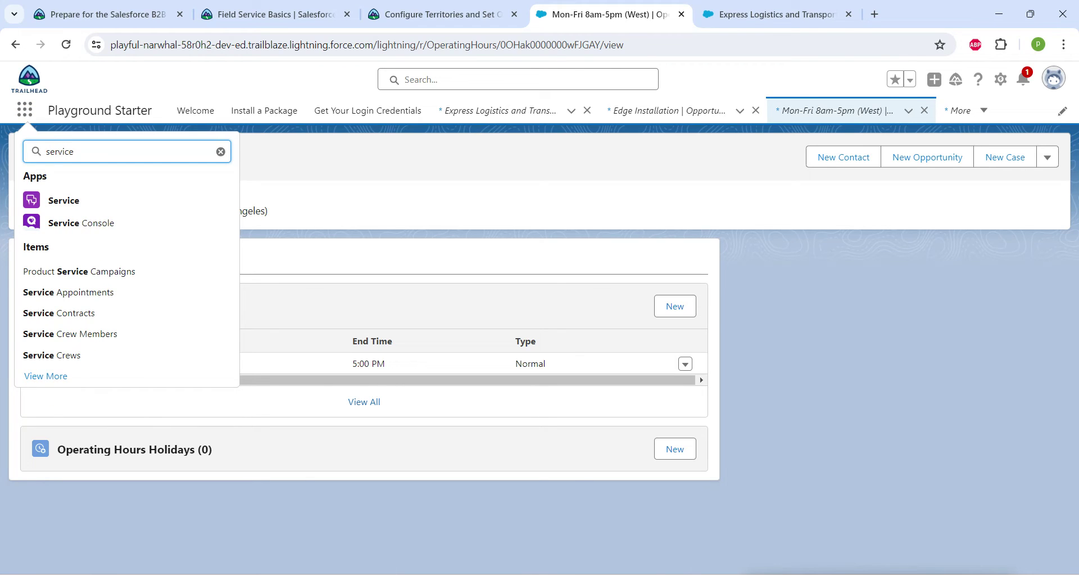
{"action": "type", "text": "ter"}
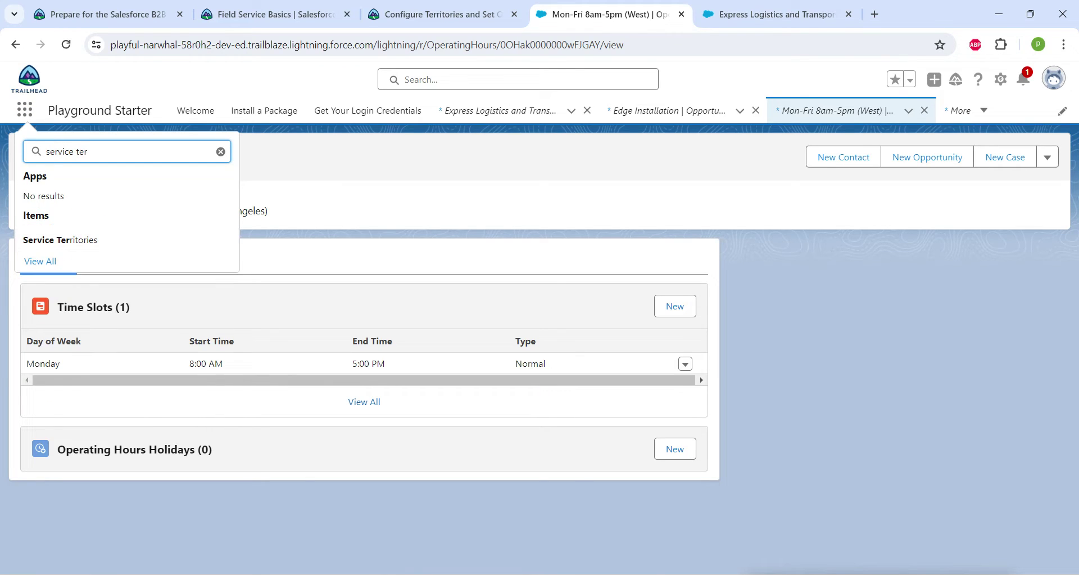
{"action": "left_click", "coordinate": [61, 239]}
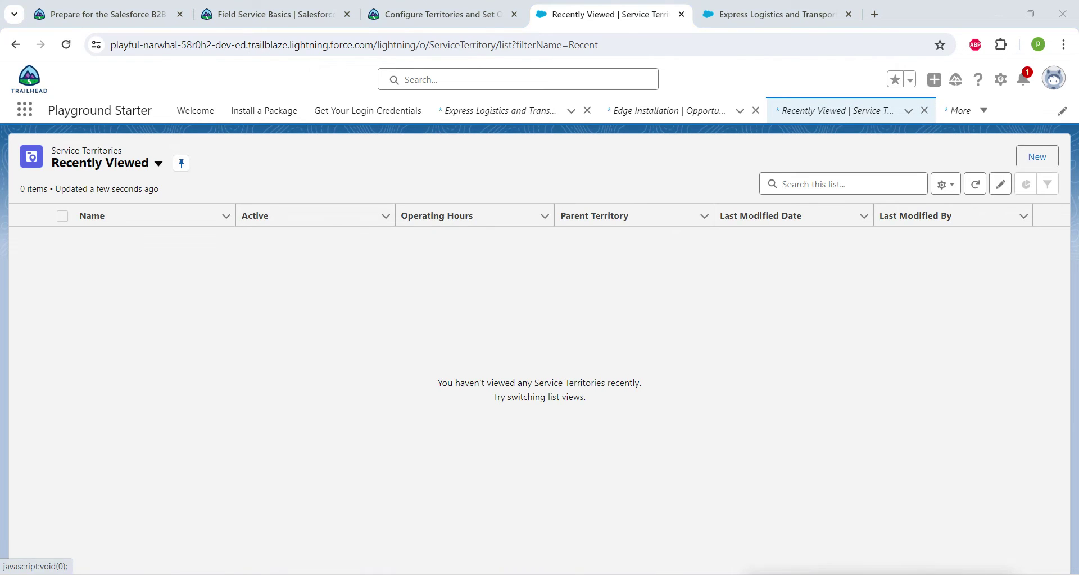
- Start a new service territory and copy 'San Francisco Area' from the challenge text
{"action": "left_click", "coordinate": [1037, 156]}
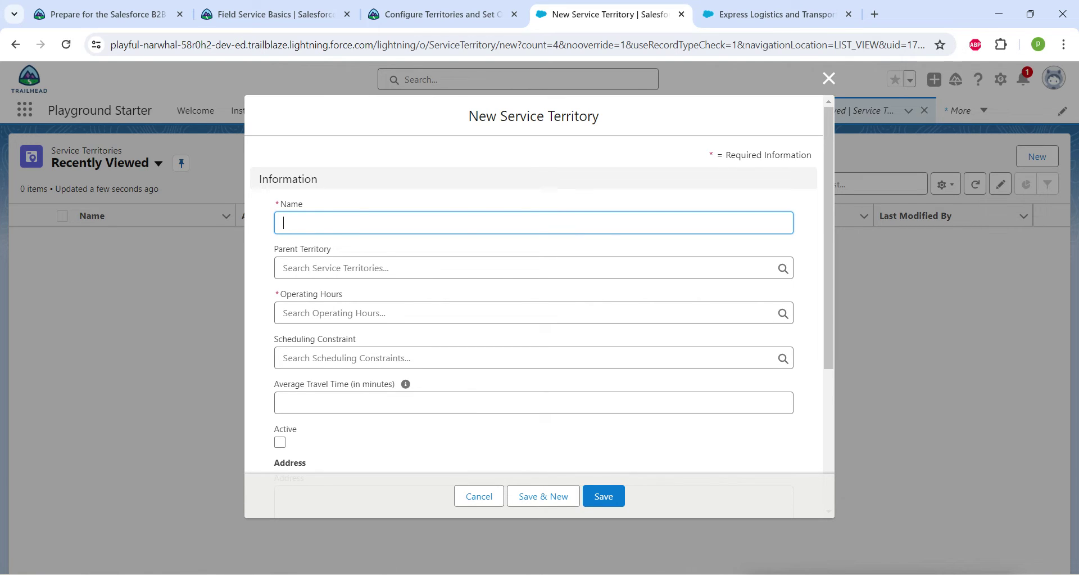
{"action": "left_click", "coordinate": [436, 14]}
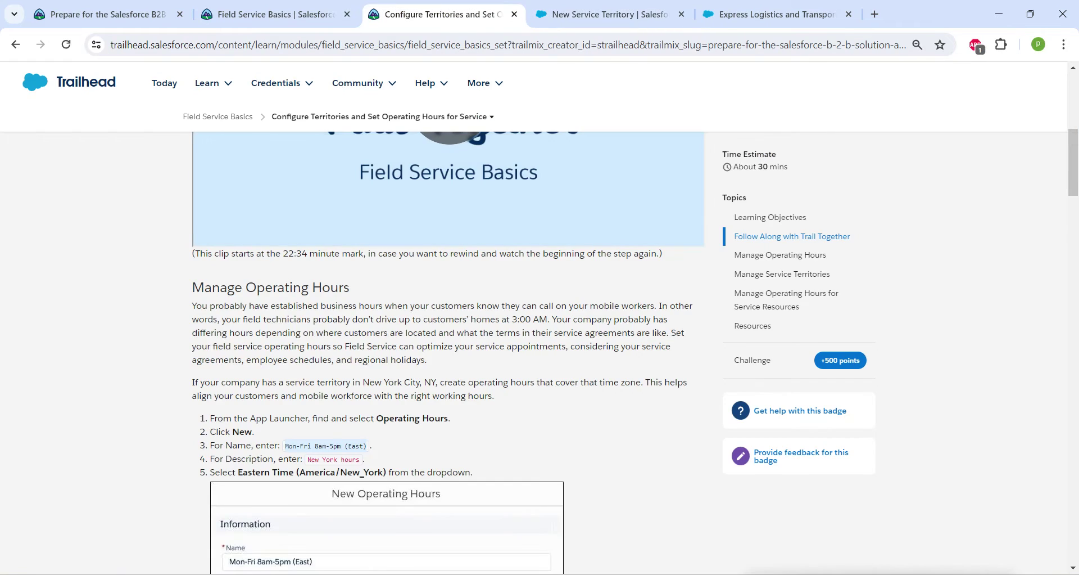
{"action": "scroll", "coordinate": [448, 353], "scroll_direction": "down", "scroll_amount": 7}
{"action": "scroll", "coordinate": [449, 353], "scroll_direction": "down", "scroll_amount": 4}
{"action": "scroll", "coordinate": [448, 353], "scroll_direction": "down", "scroll_amount": 10}
{"action": "scroll", "coordinate": [448, 353], "scroll_direction": "down", "scroll_amount": 5}
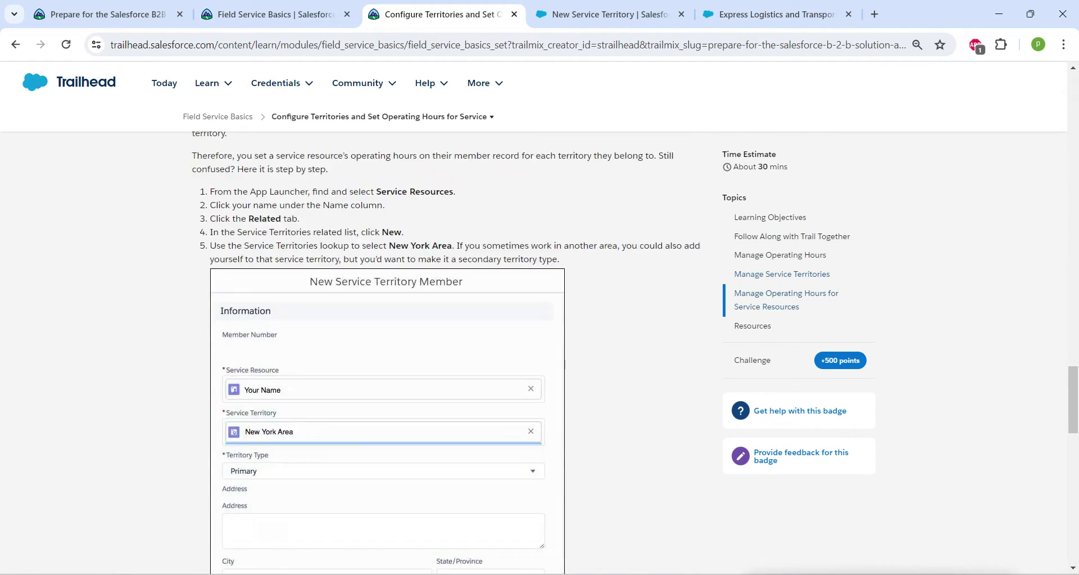
{"action": "scroll", "coordinate": [449, 353], "scroll_direction": "down", "scroll_amount": 10}
{"action": "scroll", "coordinate": [448, 353], "scroll_direction": "down", "scroll_amount": 5}
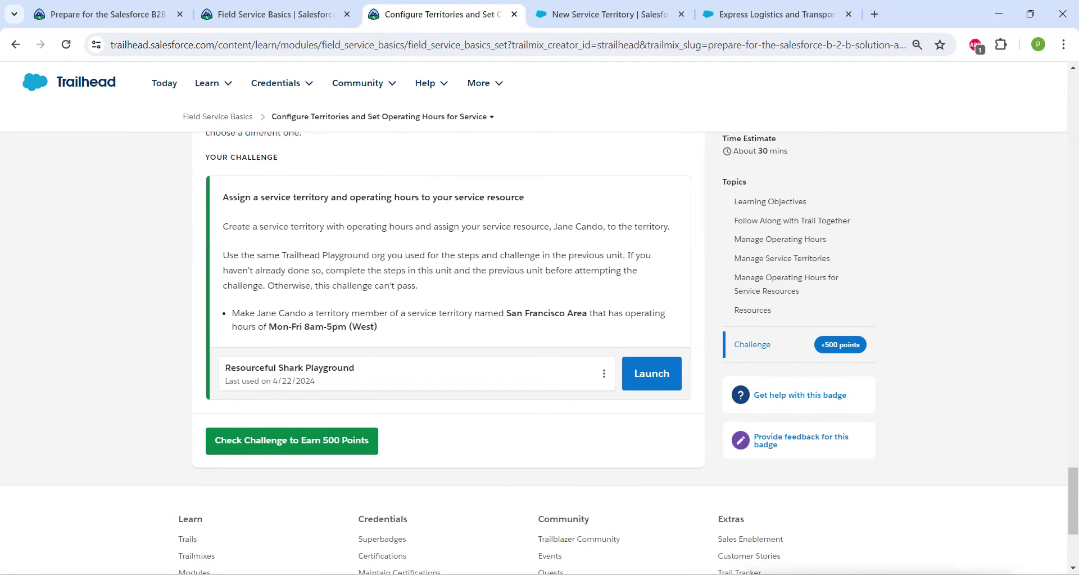
{"action": "left_click_drag", "start_coordinate": [507, 313], "coordinate": [533, 313]}
{"action": "left_click", "coordinate": [518, 319]}
{"action": "left_click_drag", "start_coordinate": [507, 313], "coordinate": [587, 313]}
{"action": "key", "text": "ctrl+c"}
- Name it San Francisco Area, choose Mon-Fri 8am-5pm (West) hours, mark Active, and save
{"action": "key", "text": "ctrl+Tab"}
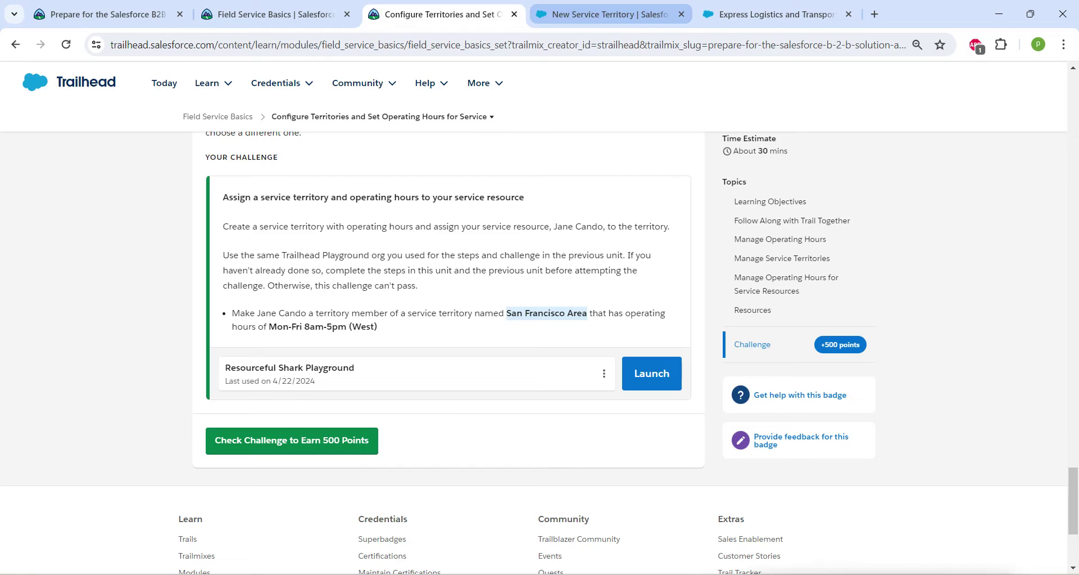
{"action": "key", "text": "ctrl+v"}
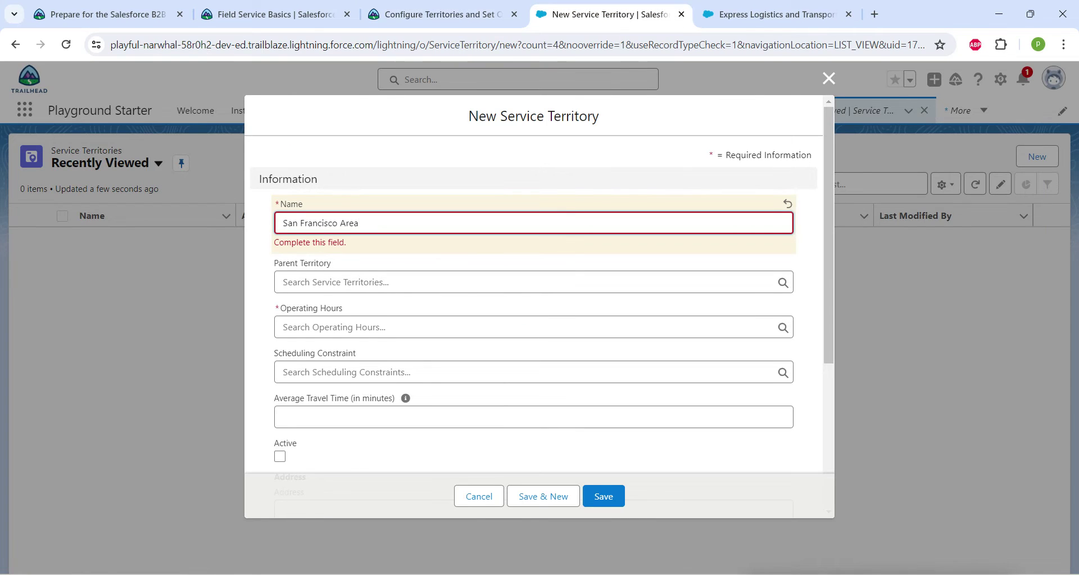
{"action": "key", "text": "Tab"}
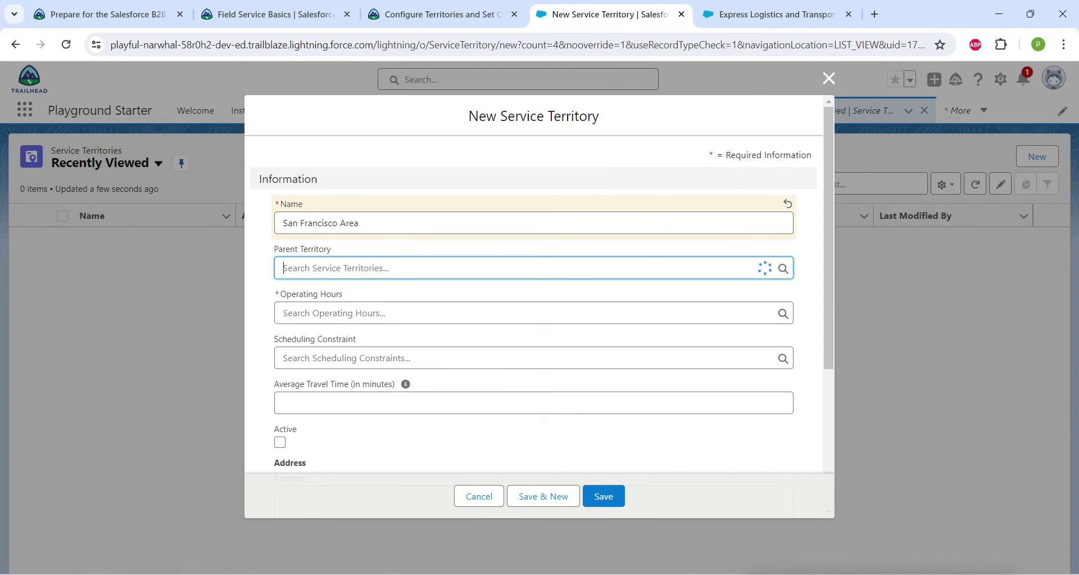
{"action": "key", "text": "alt+Tab"}
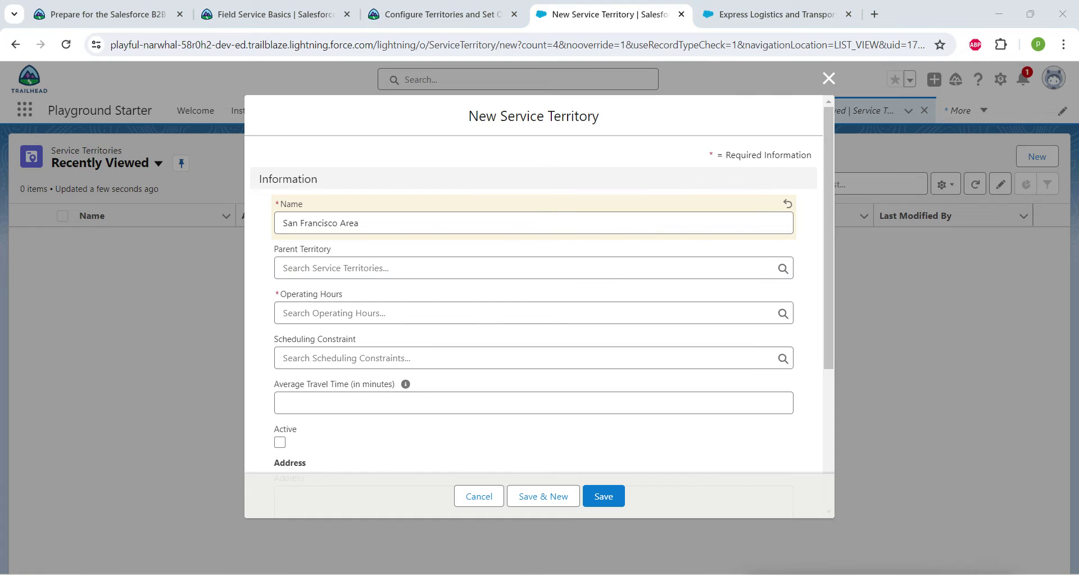
{"action": "key", "text": "alt+Tab"}
{"action": "key", "text": "Tab"}
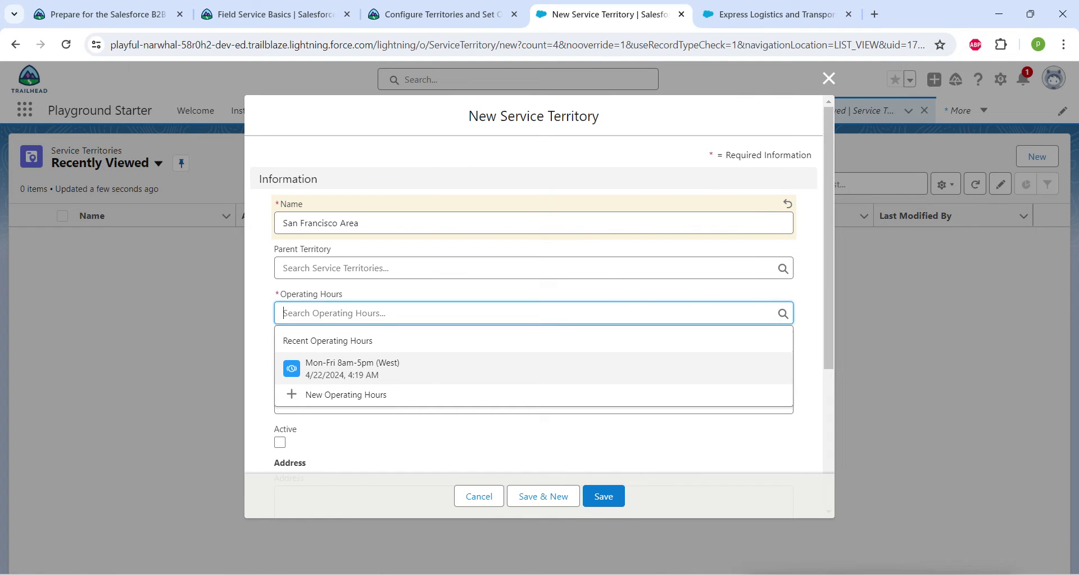
{"action": "key", "text": "Return"}
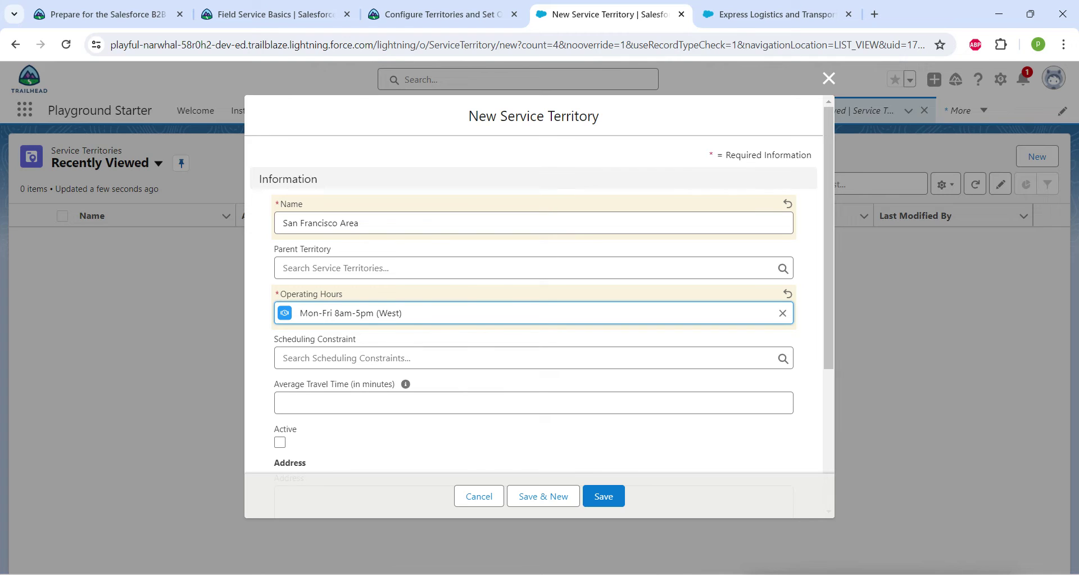
{"action": "key", "text": "alt+Tab"}
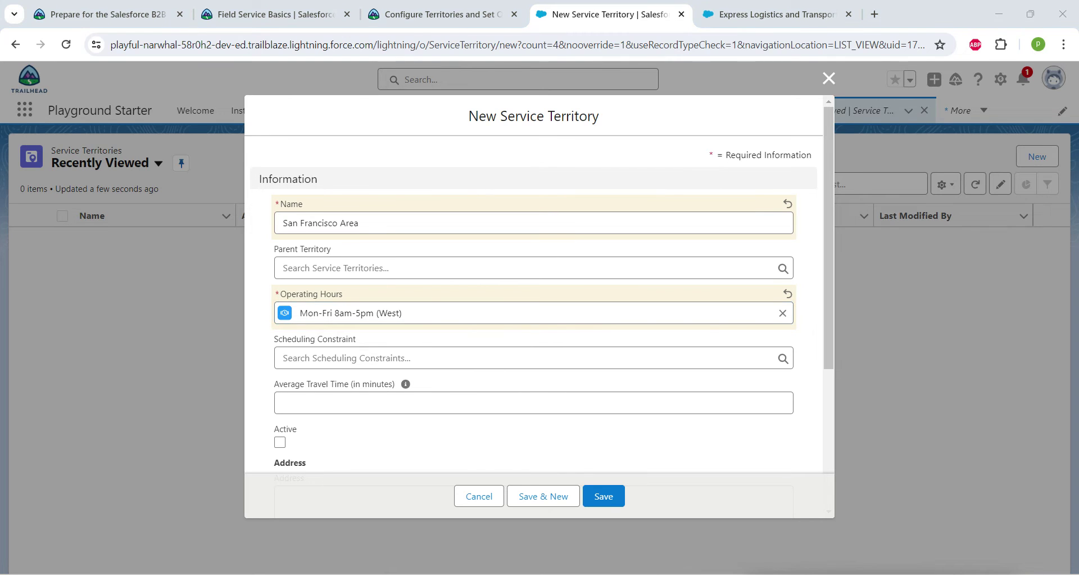
{"action": "left_click", "coordinate": [280, 442]}
{"action": "scroll", "coordinate": [534, 303], "scroll_direction": "down", "scroll_amount": 5}
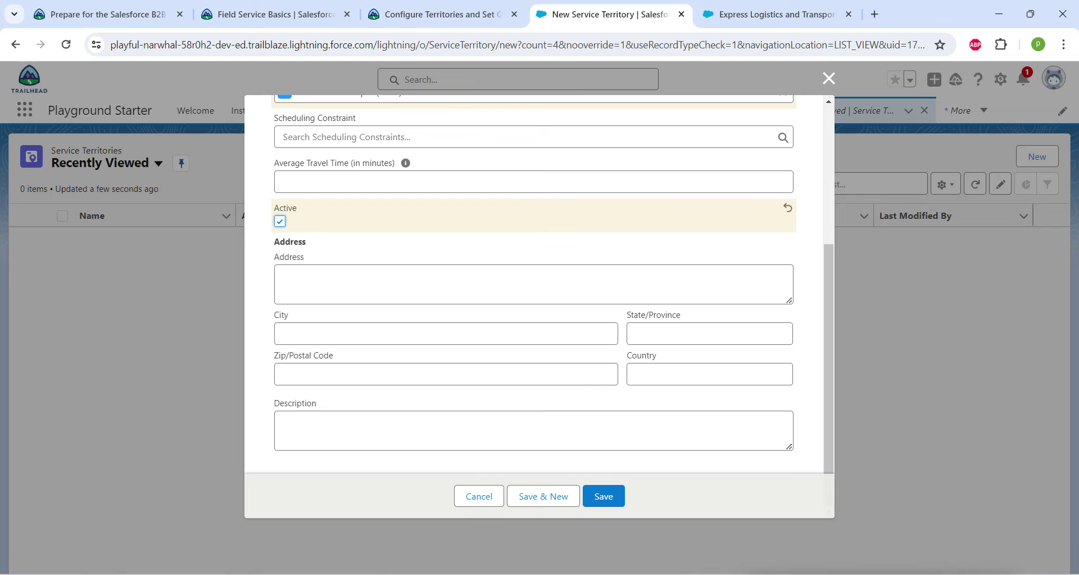
{"action": "key", "text": "alt+Tab"}
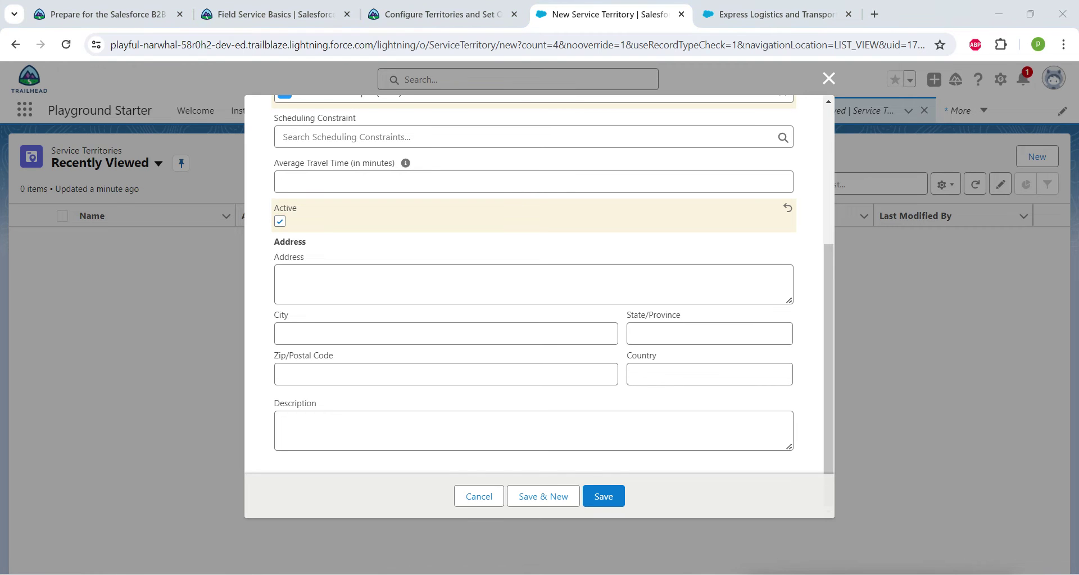
{"action": "left_click", "coordinate": [603, 495]}
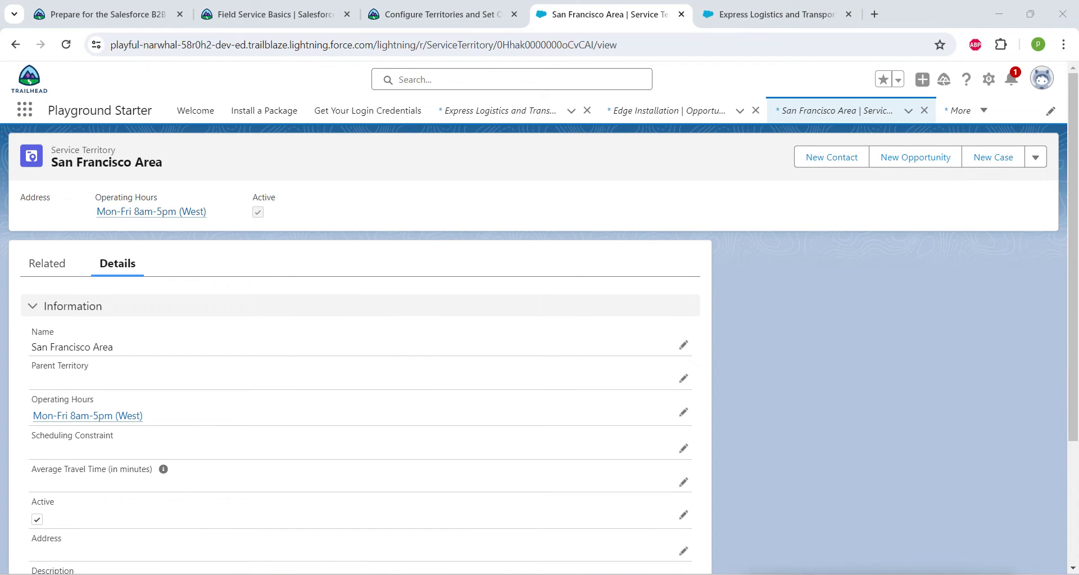
- Open the techtrailrangers record from Service Resources ('service res' search) and show its Related lists
{"action": "left_click", "coordinate": [24, 109]}
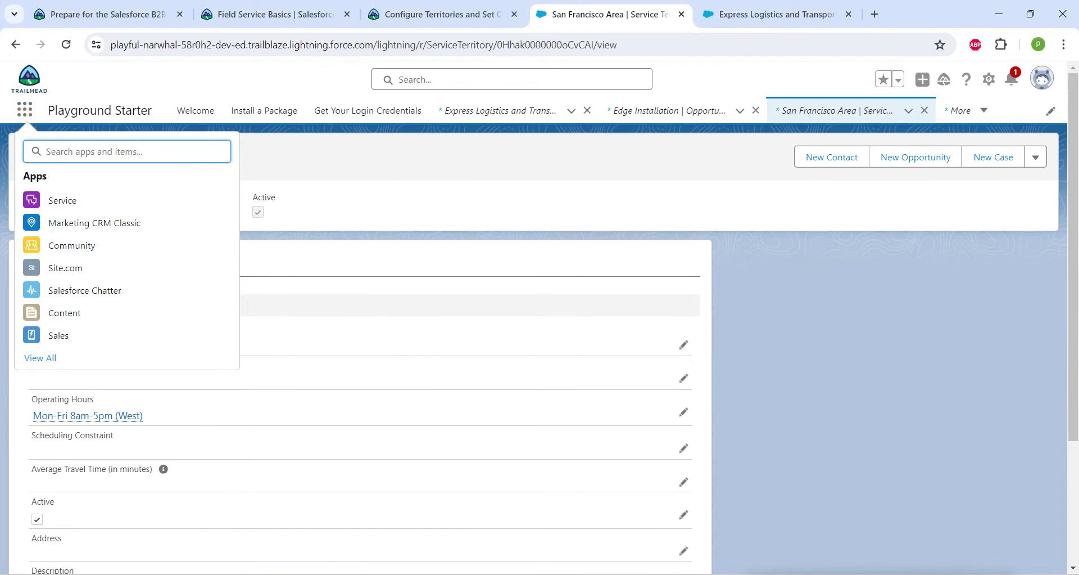
{"action": "type", "text": "servic"}
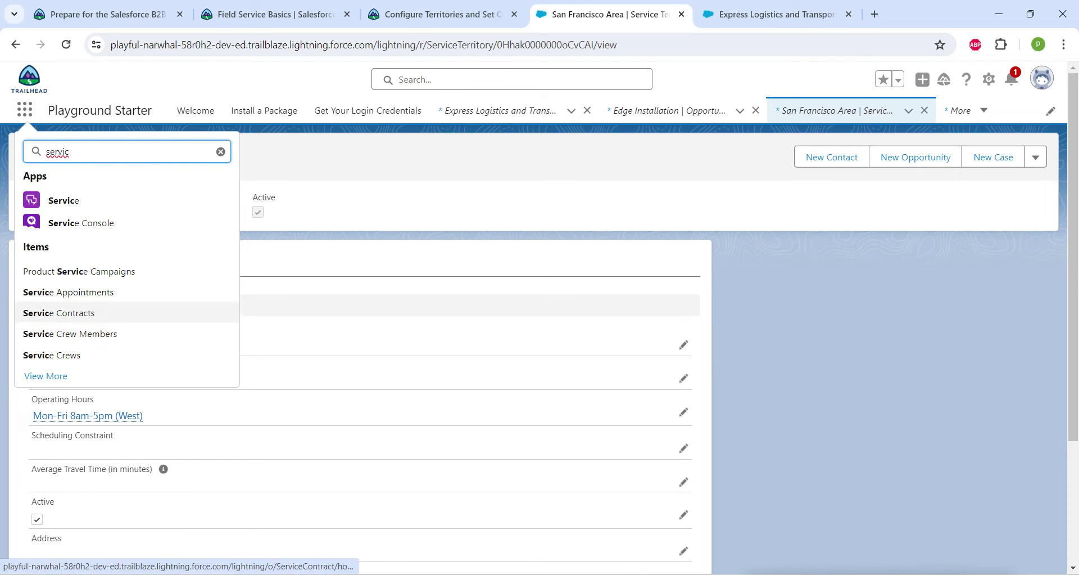
{"action": "type", "text": "e res"}
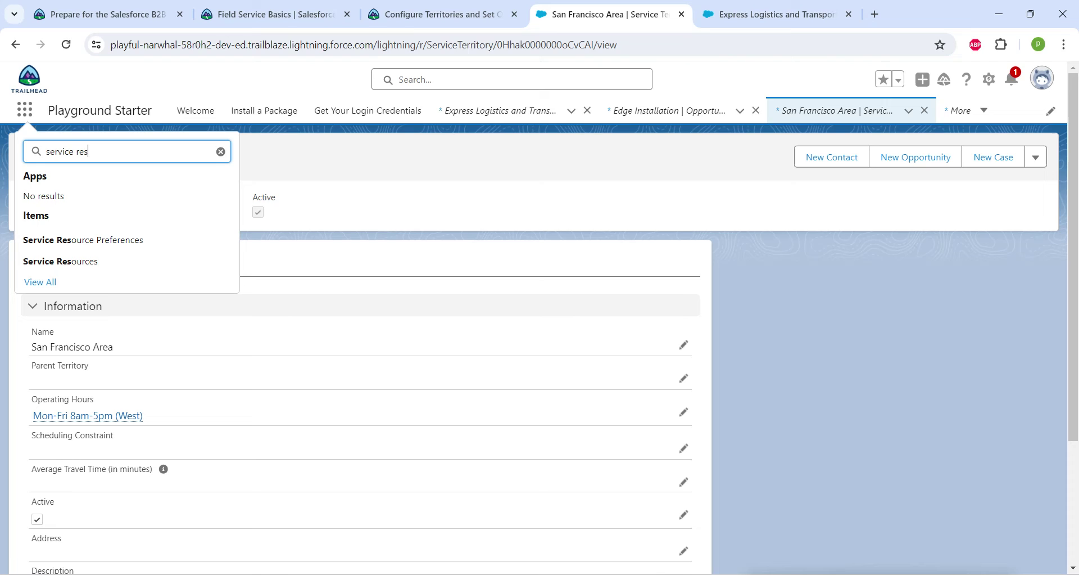
{"action": "left_click", "coordinate": [60, 261]}
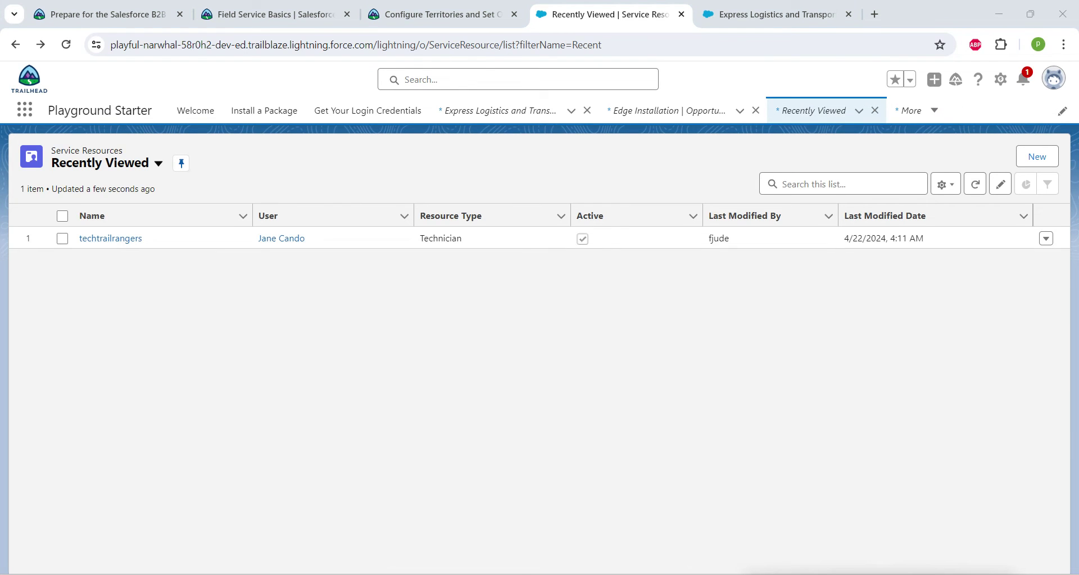
{"action": "left_click", "coordinate": [110, 238]}
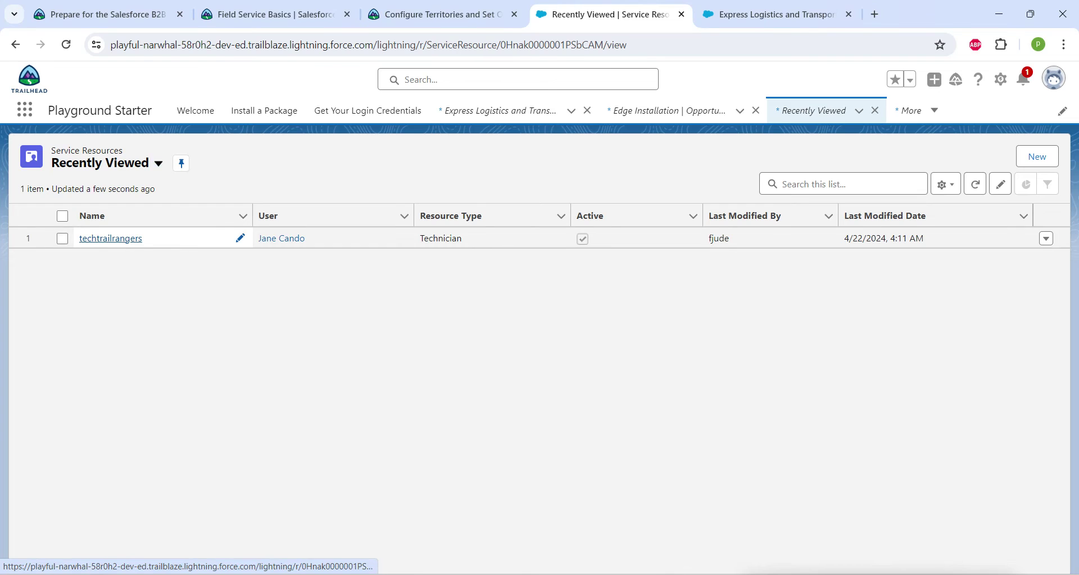
{"action": "left_click", "coordinate": [48, 263]}
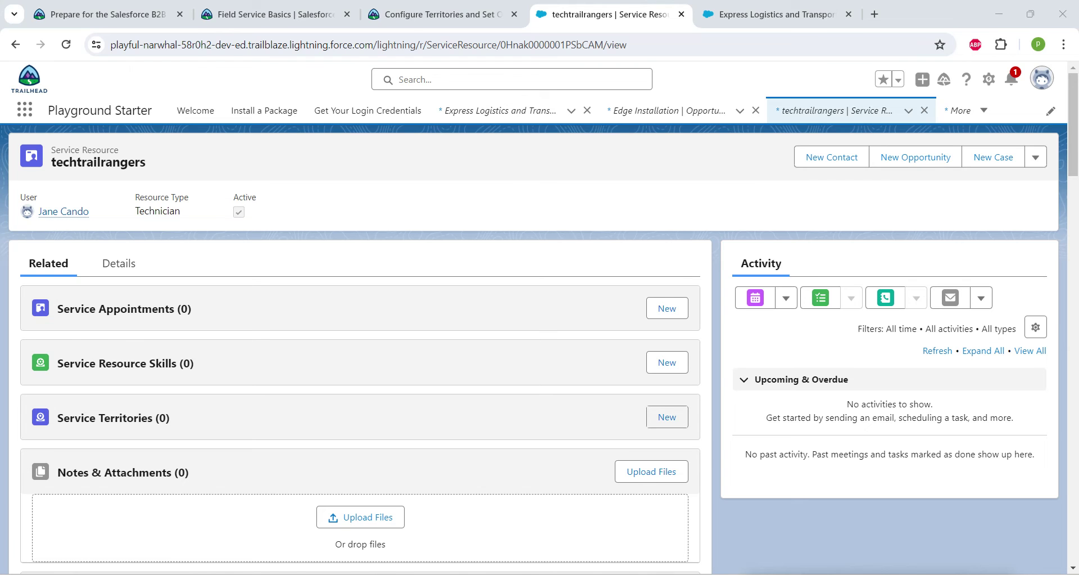
- Fill a new territory member with San Francisco Area and Mon-Fri 8am-5pm (West) hours, then attempt to save
{"action": "left_click", "coordinate": [667, 417]}
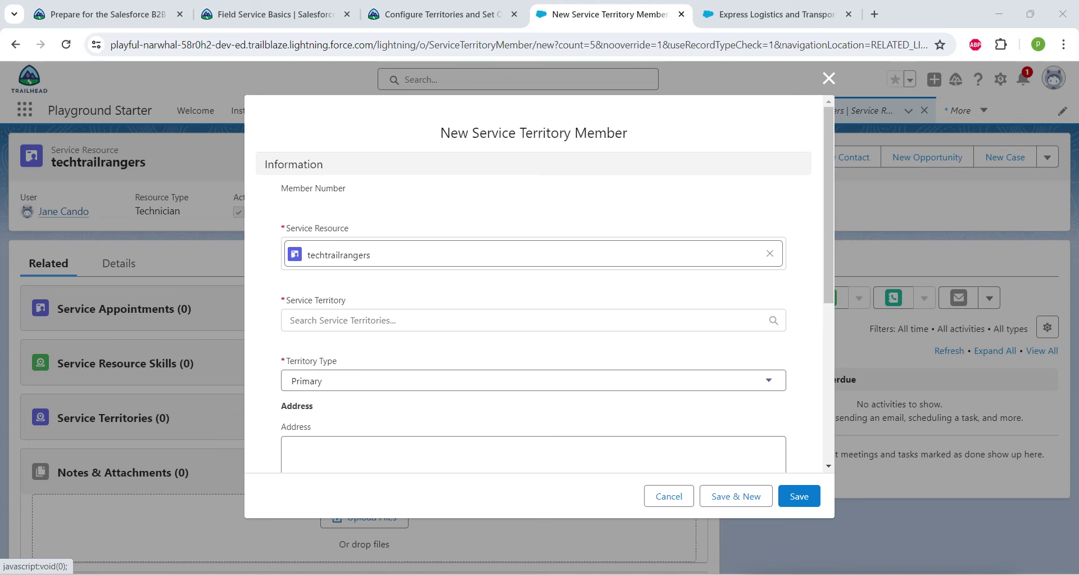
{"action": "key", "text": "Tab"}
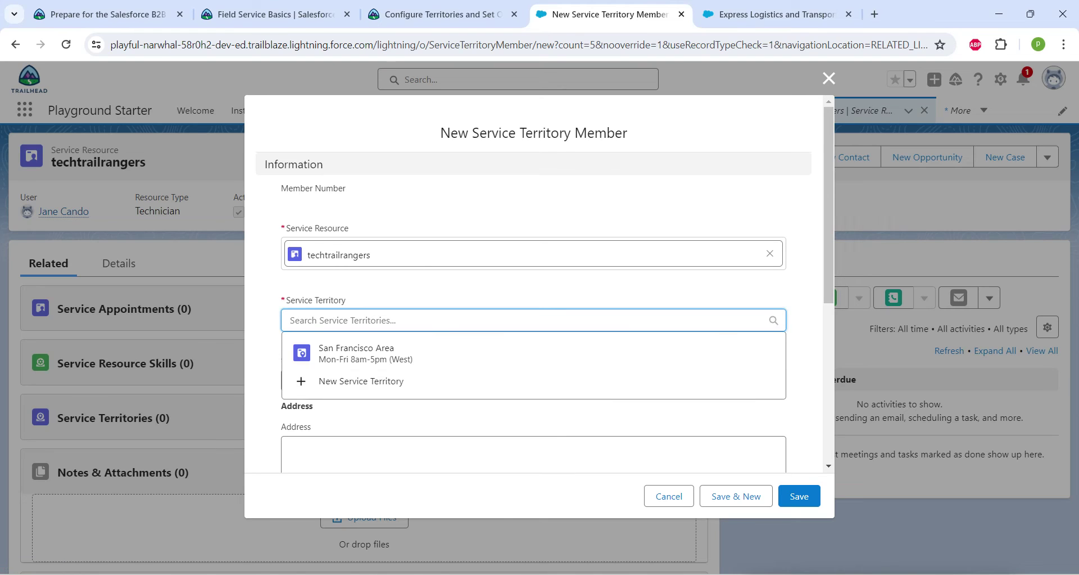
{"action": "left_click", "coordinate": [356, 353]}
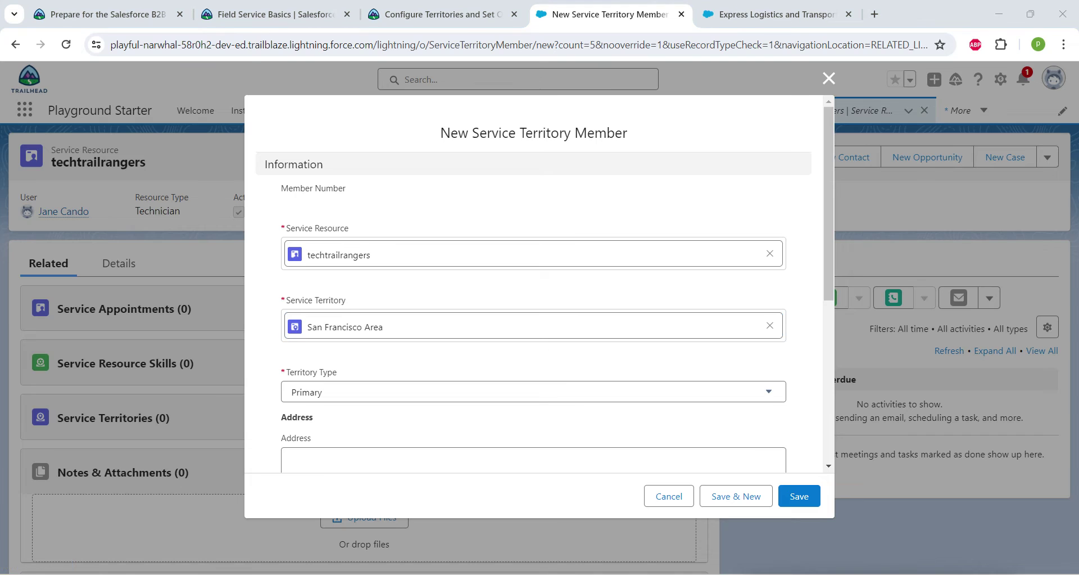
{"action": "scroll", "coordinate": [539, 281], "scroll_direction": "down", "scroll_amount": 3}
{"action": "scroll", "coordinate": [539, 281], "scroll_direction": "down", "scroll_amount": 1}
{"action": "scroll", "coordinate": [540, 281], "scroll_direction": "down", "scroll_amount": 1}
{"action": "scroll", "coordinate": [540, 281], "scroll_direction": "down", "scroll_amount": 1}
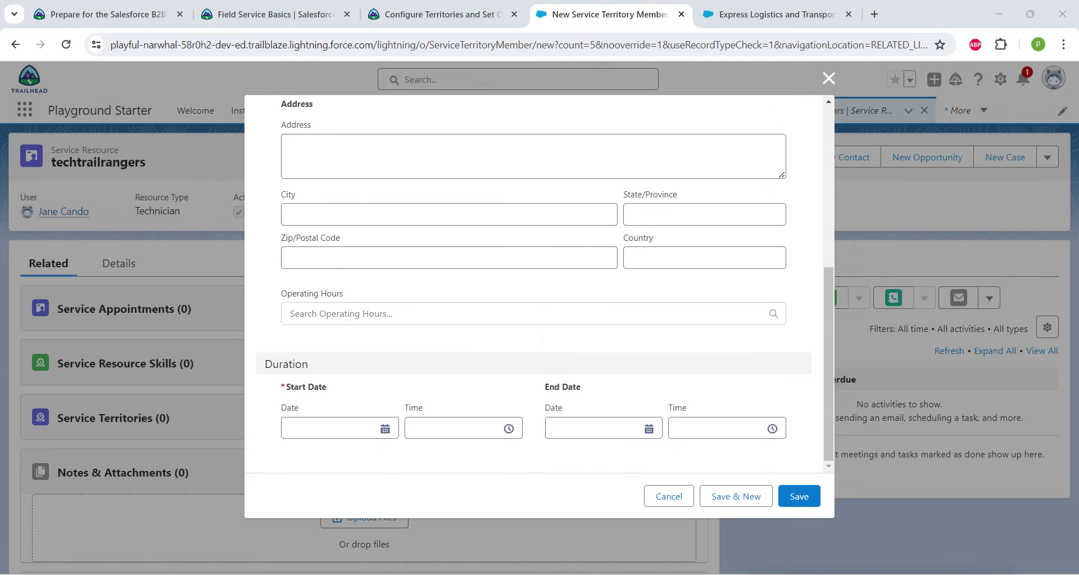
{"action": "scroll", "coordinate": [539, 281], "scroll_direction": "up", "scroll_amount": 4}
{"action": "scroll", "coordinate": [540, 281], "scroll_direction": "down", "scroll_amount": 2}
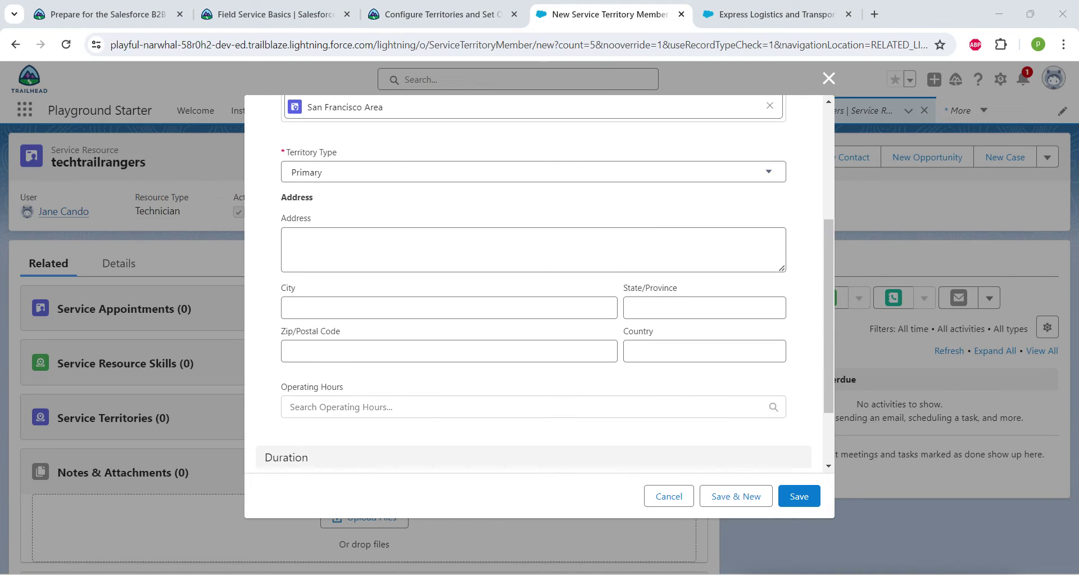
{"action": "left_click", "coordinate": [394, 406]}
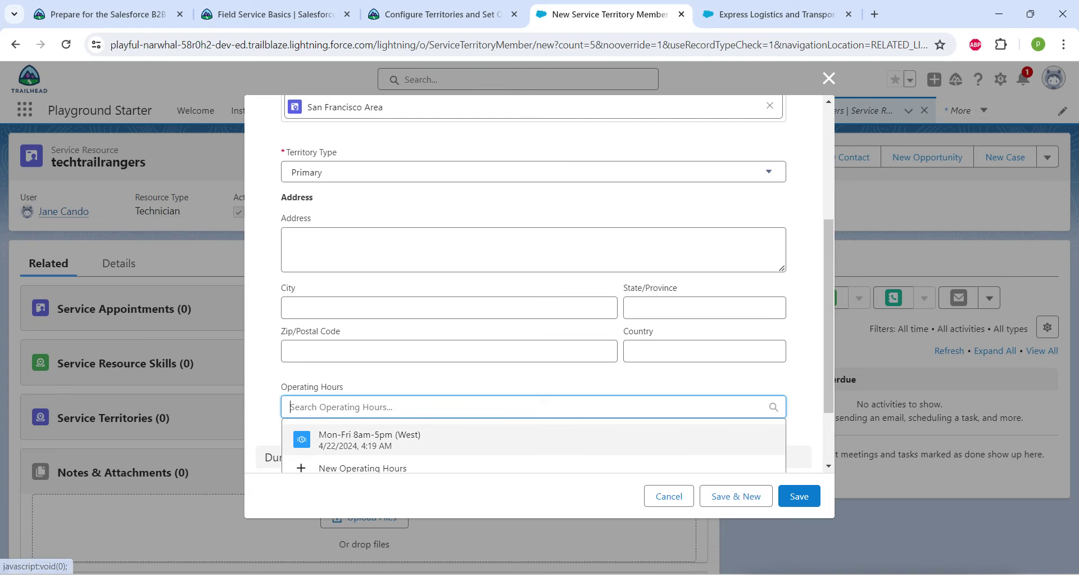
{"action": "left_click", "coordinate": [360, 436]}
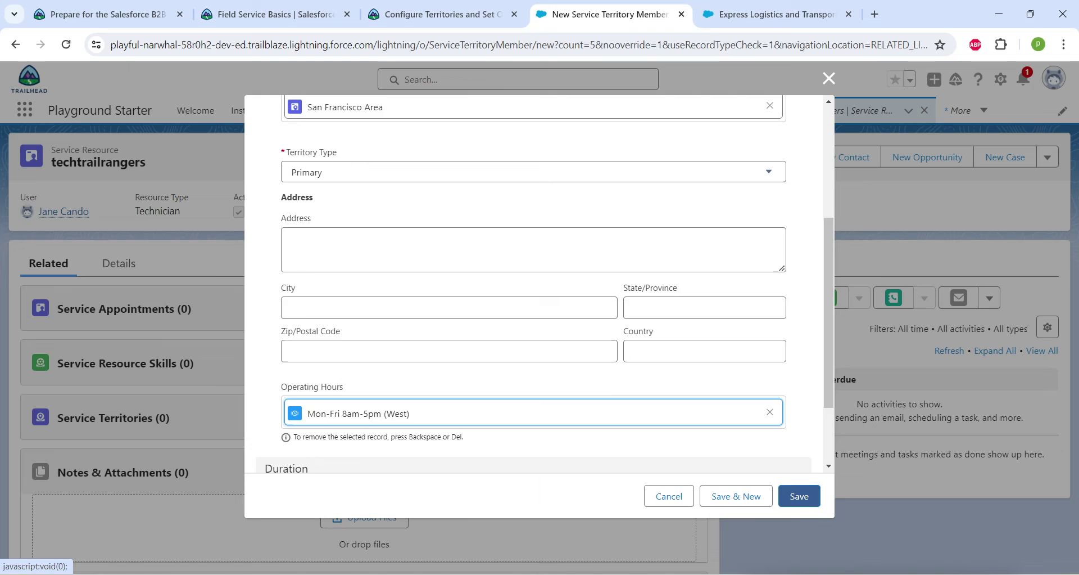
{"action": "left_click", "coordinate": [800, 496]}
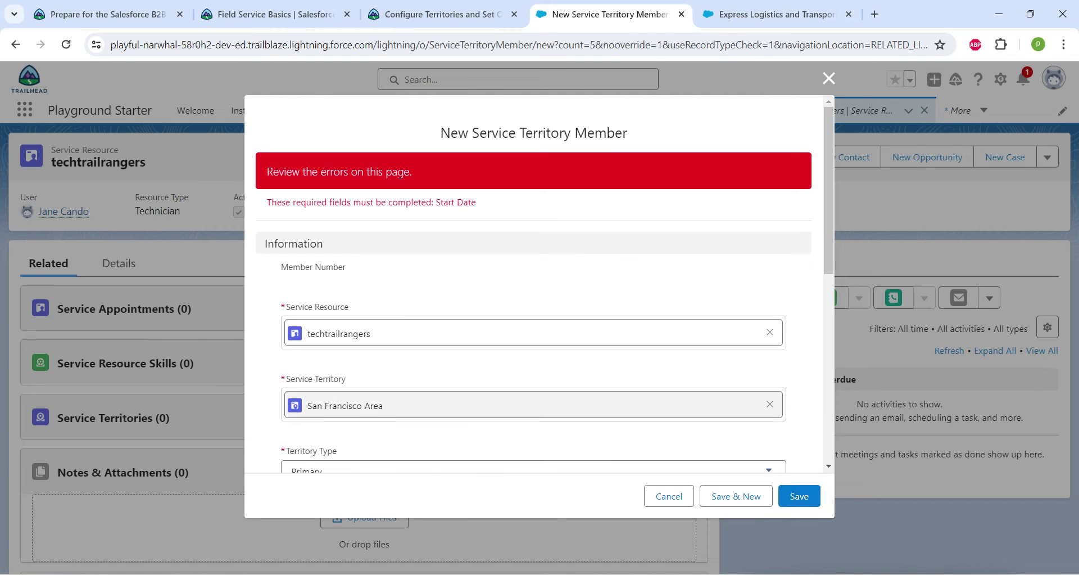
- Set the membership to run 4/22/2024 through 4/30/2024 and save it as STM-0001
{"action": "scroll", "coordinate": [534, 284], "scroll_direction": "down", "scroll_amount": 10}
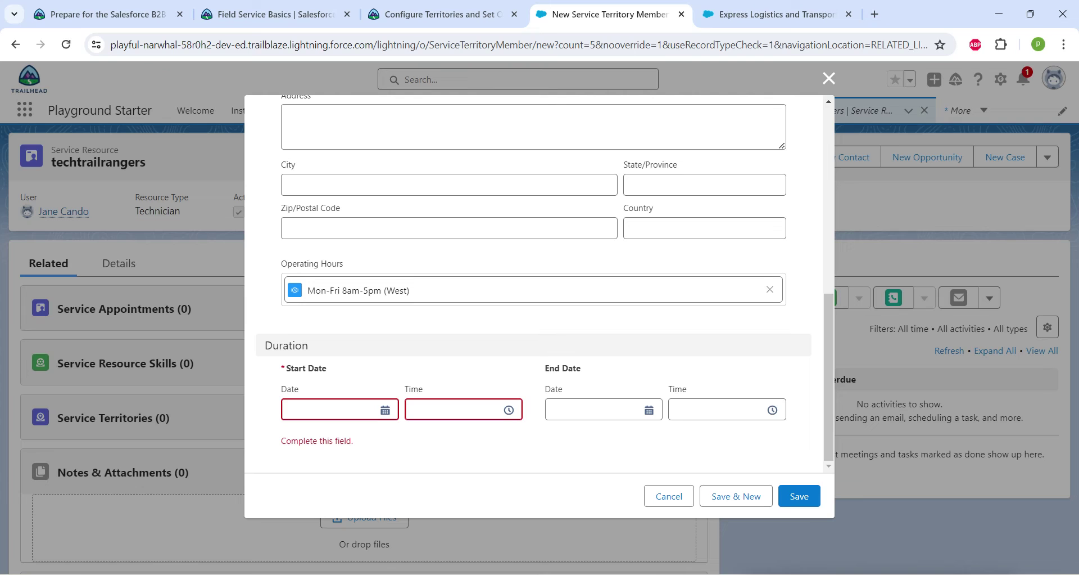
{"action": "left_click", "coordinate": [331, 410]}
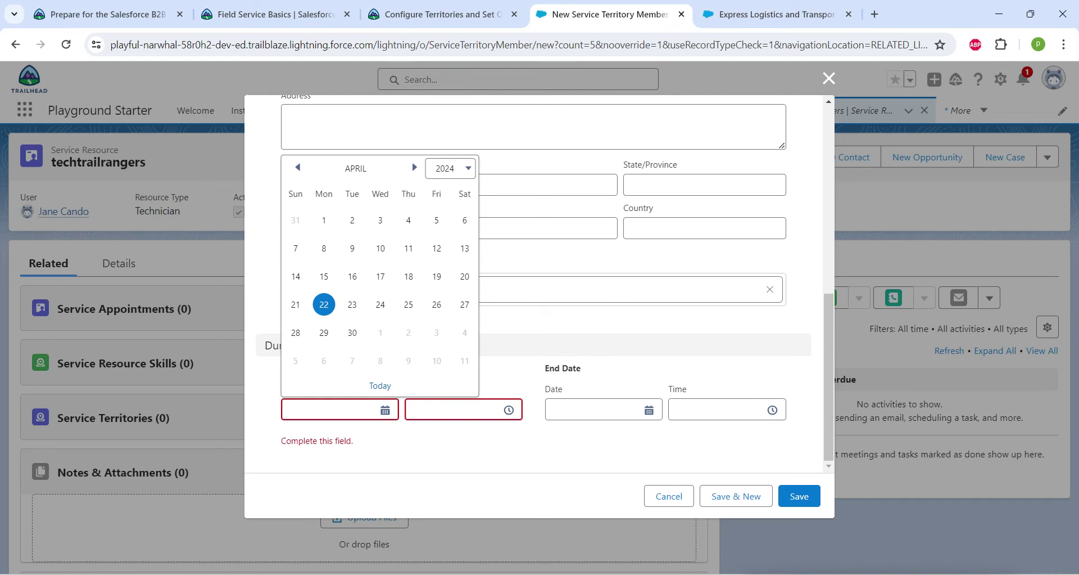
{"action": "left_click", "coordinate": [324, 304]}
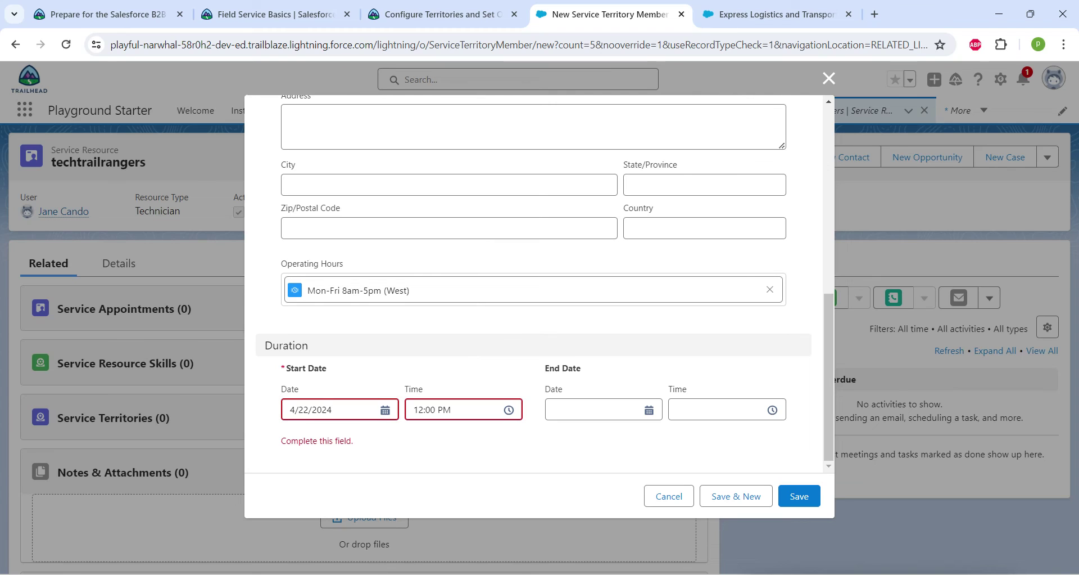
{"action": "left_click", "coordinate": [590, 409]}
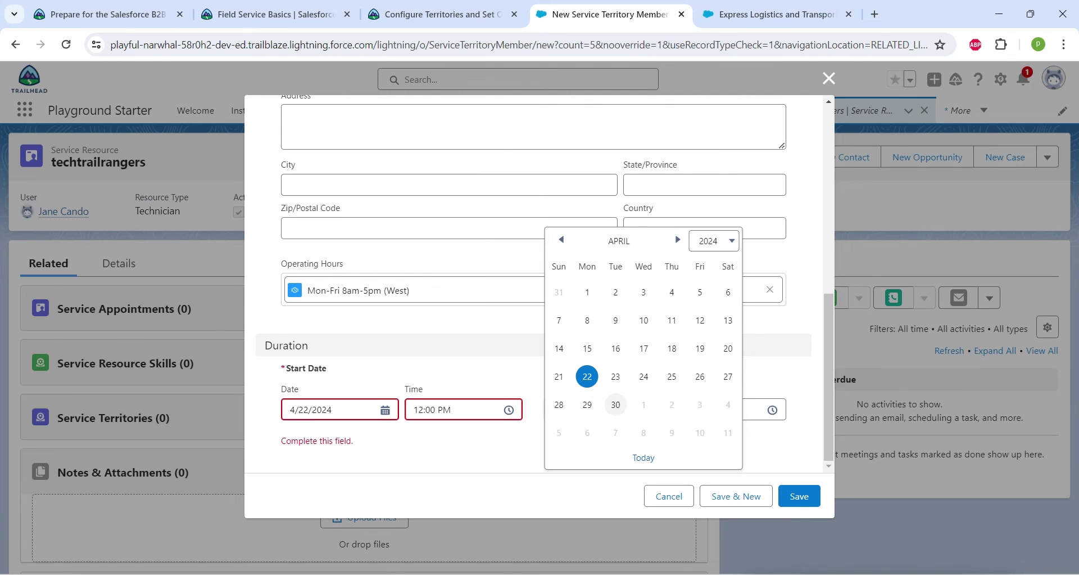
{"action": "left_click", "coordinate": [616, 404]}
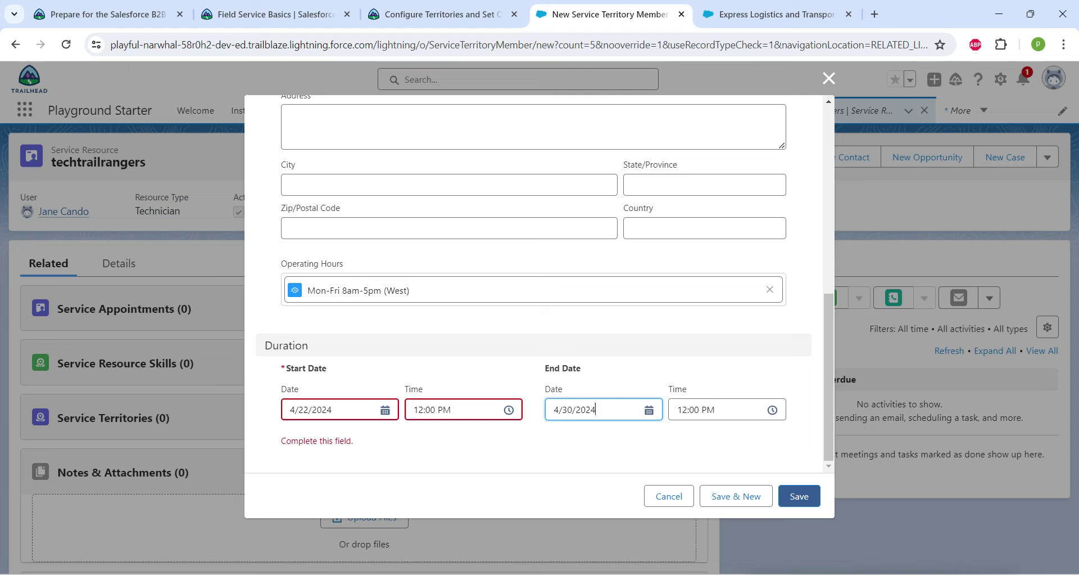
{"action": "left_click", "coordinate": [799, 496]}
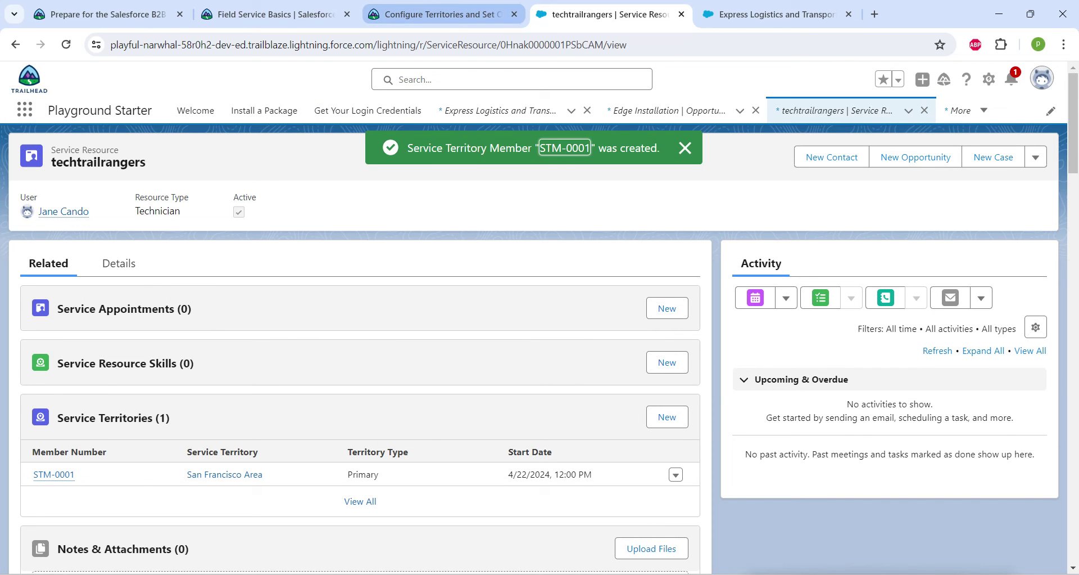
- Run the Trailhead challenge check, which fails for Jane Cando, then open recently viewed Service Resources
{"action": "left_click", "coordinate": [438, 14]}
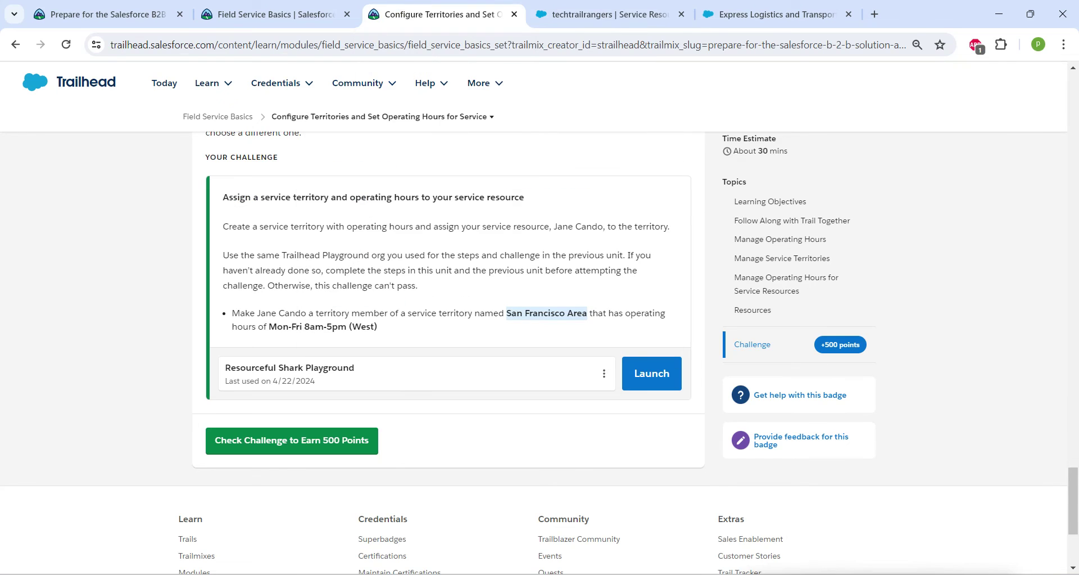
{"action": "left_click", "coordinate": [292, 441]}
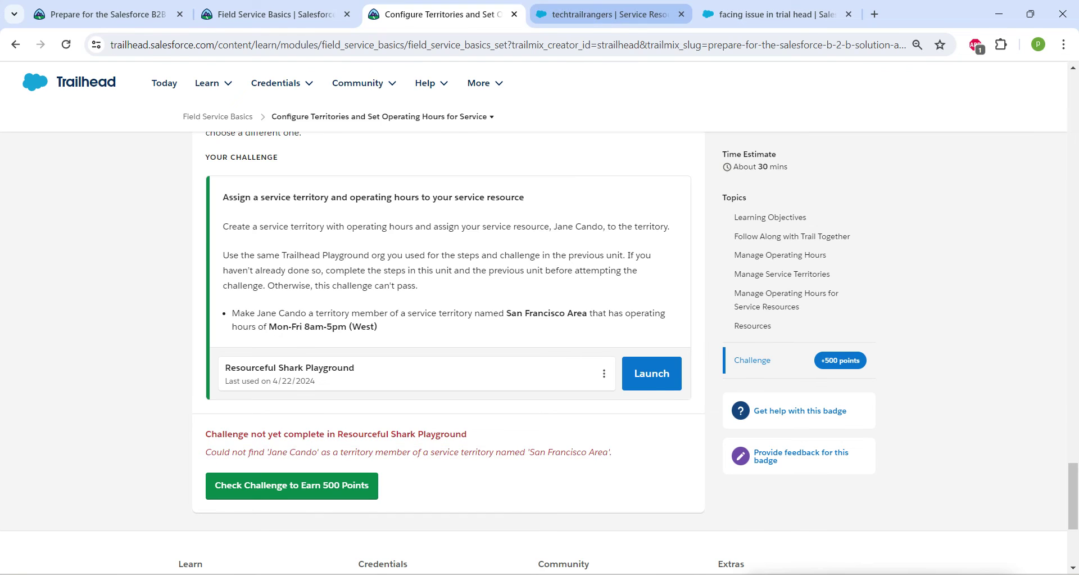
{"action": "left_click", "coordinate": [610, 14]}
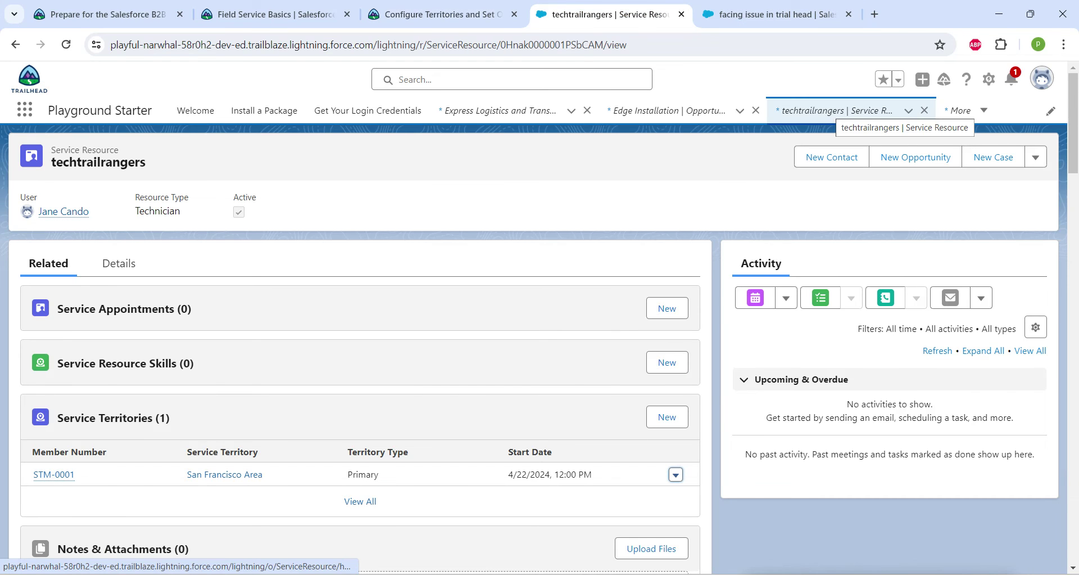
{"action": "left_click", "coordinate": [832, 110]}
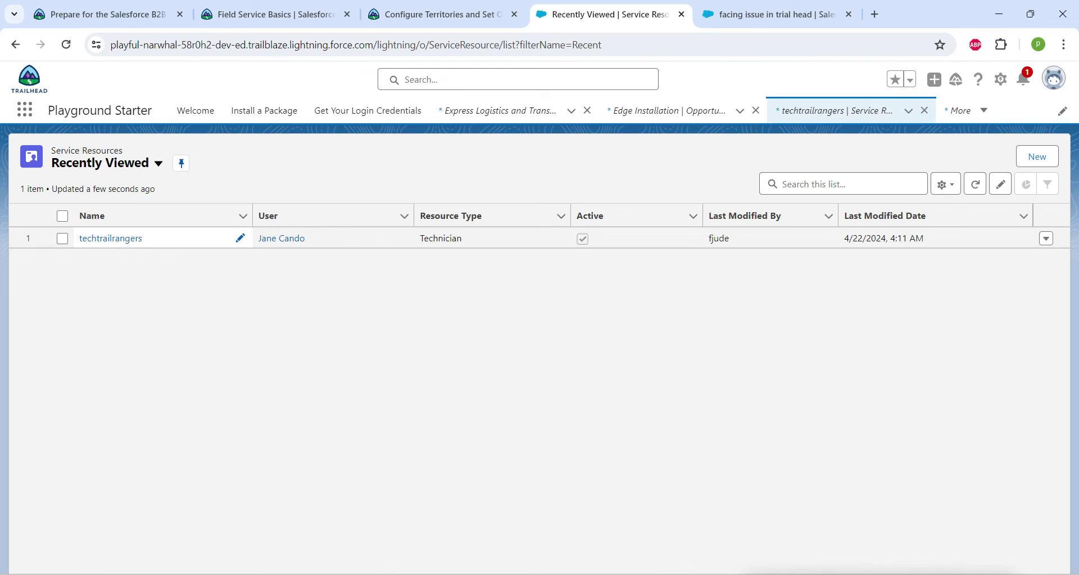
- Replace the service resource name techtrailrangers with 'Jane Cando', copied from the challenge error, and save
{"action": "left_click", "coordinate": [240, 237]}
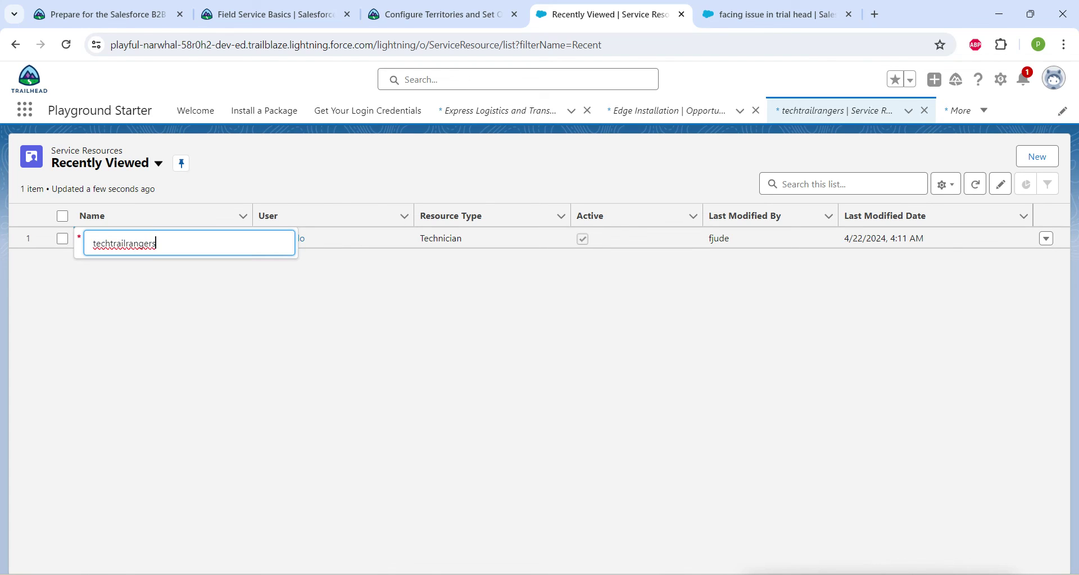
{"action": "key", "text": "ctrl+a"}
{"action": "key", "text": "BackSpace"}
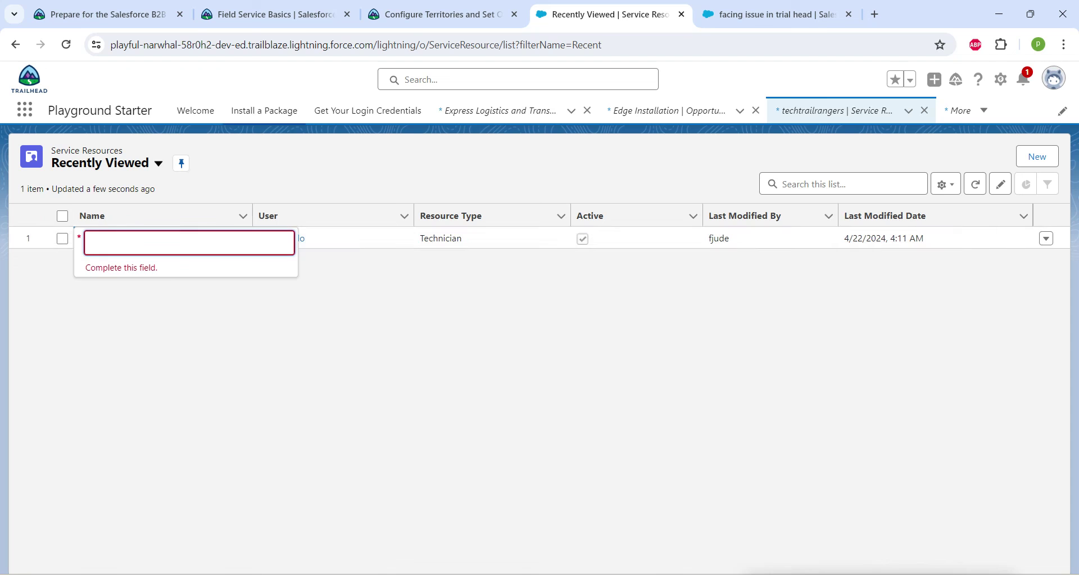
{"action": "left_click", "coordinate": [439, 14]}
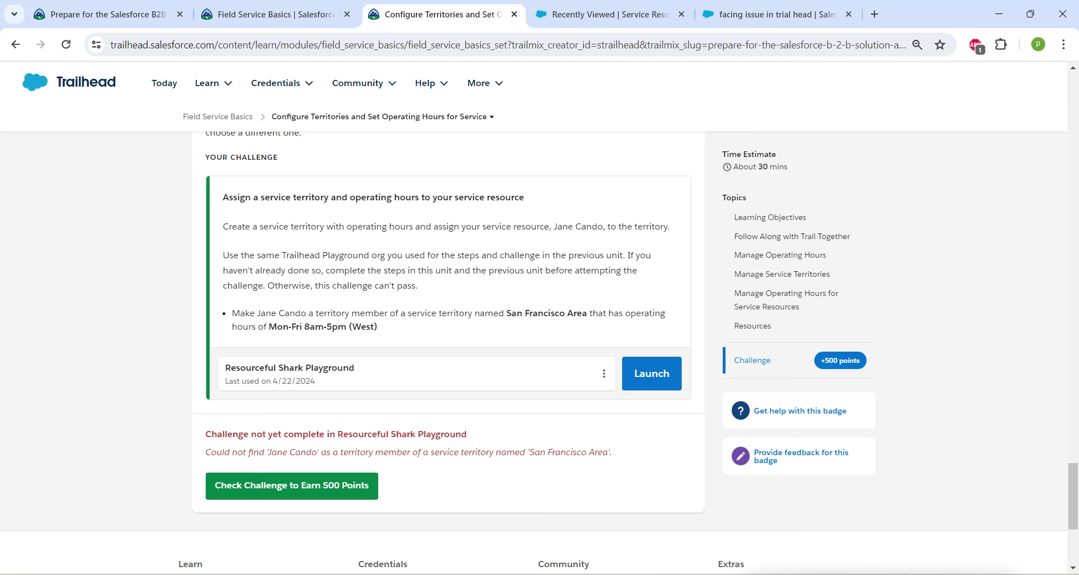
{"action": "left_click_drag", "start_coordinate": [268, 452], "coordinate": [317, 452]}
{"action": "key", "text": "ctrl+c"}
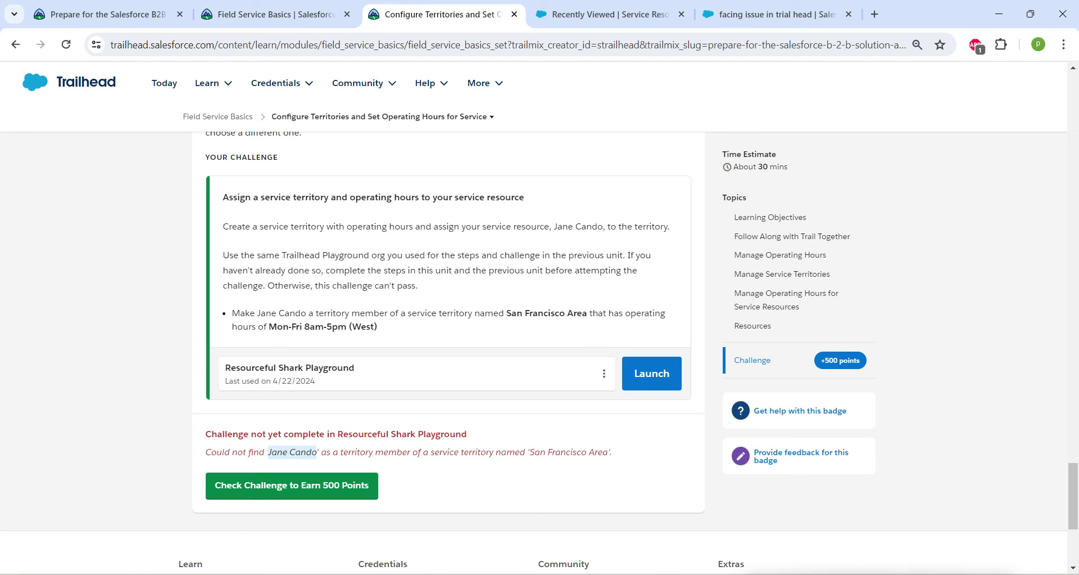
{"action": "left_click", "coordinate": [607, 14]}
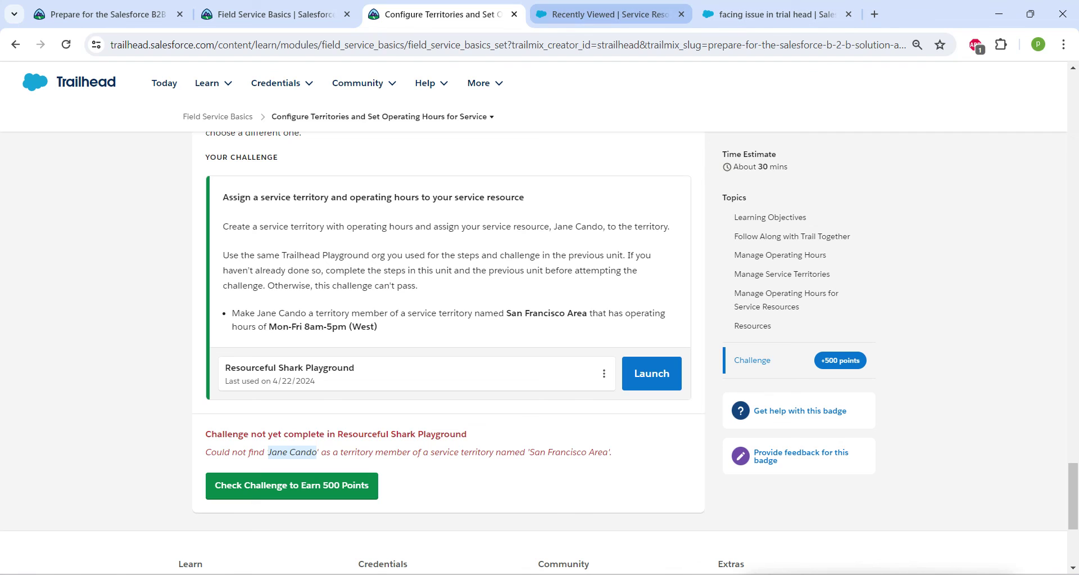
{"action": "key", "text": "ctrl+v"}
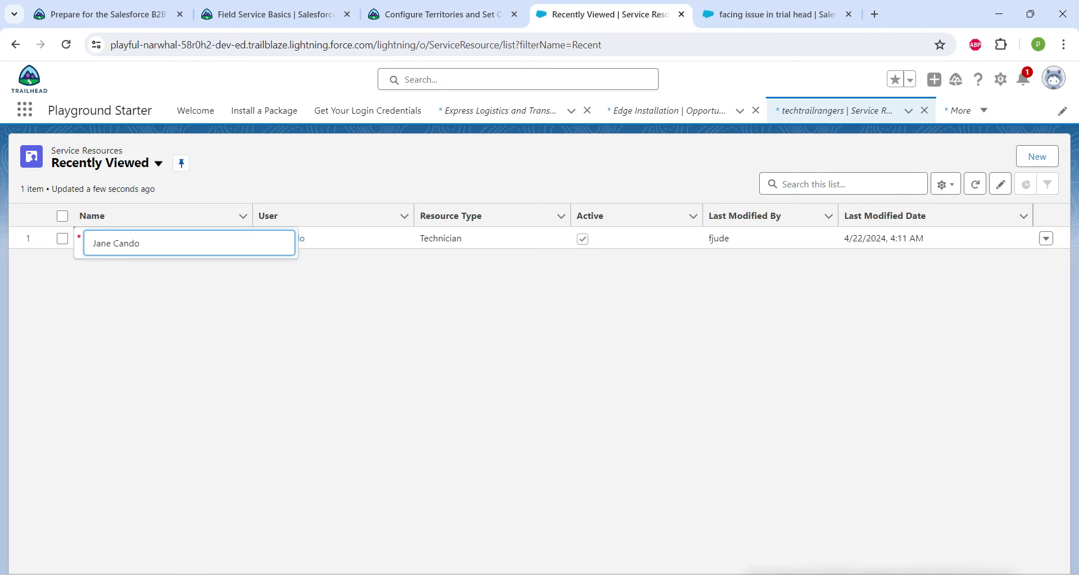
{"action": "key", "text": "Return"}
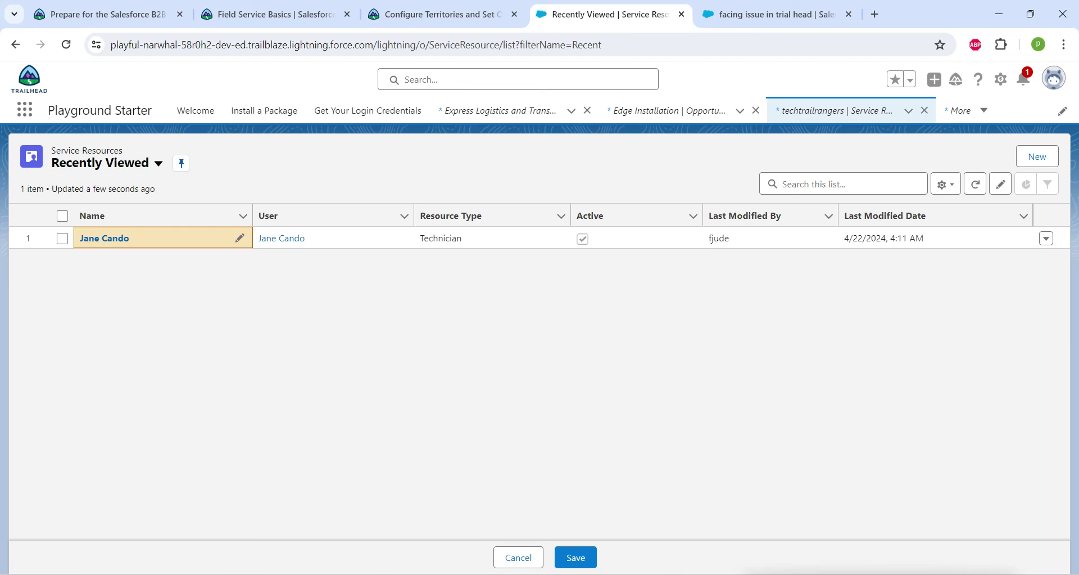
{"action": "left_click", "coordinate": [576, 558]}
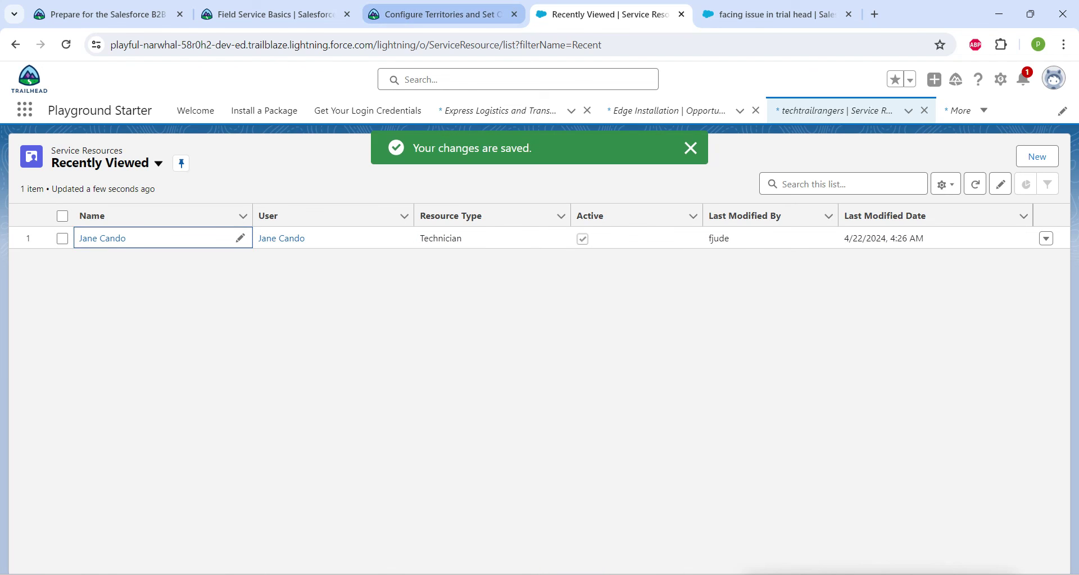
{"action": "left_click", "coordinate": [439, 14]}
- Recheck the challenge, dismiss the WOOHOO badge popup and return to the Field Service Basics module
{"action": "left_click", "coordinate": [300, 486]}
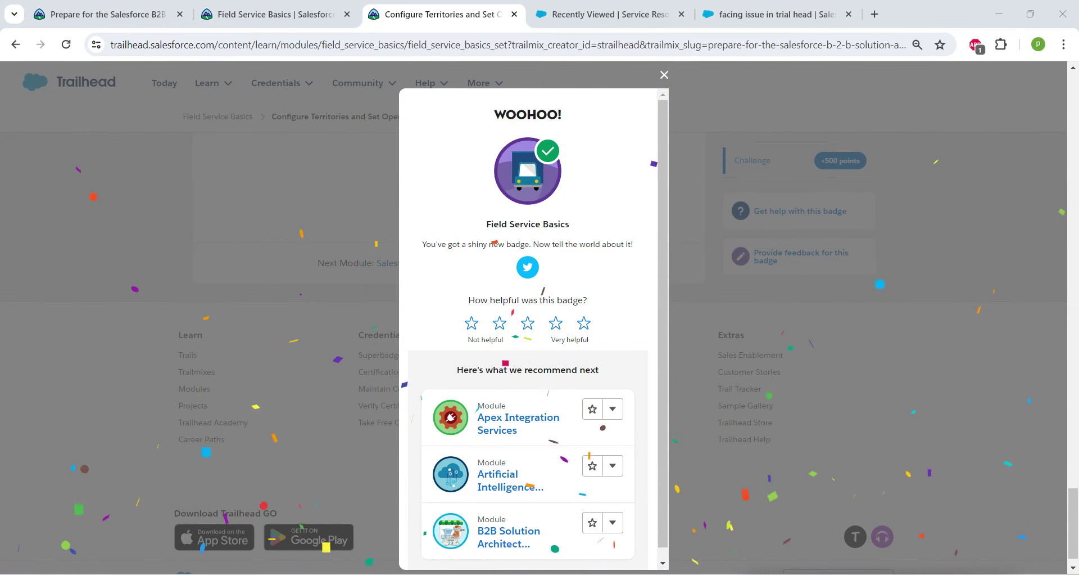
{"action": "left_click", "coordinate": [664, 74]}
{"action": "left_click", "coordinate": [275, 14]}
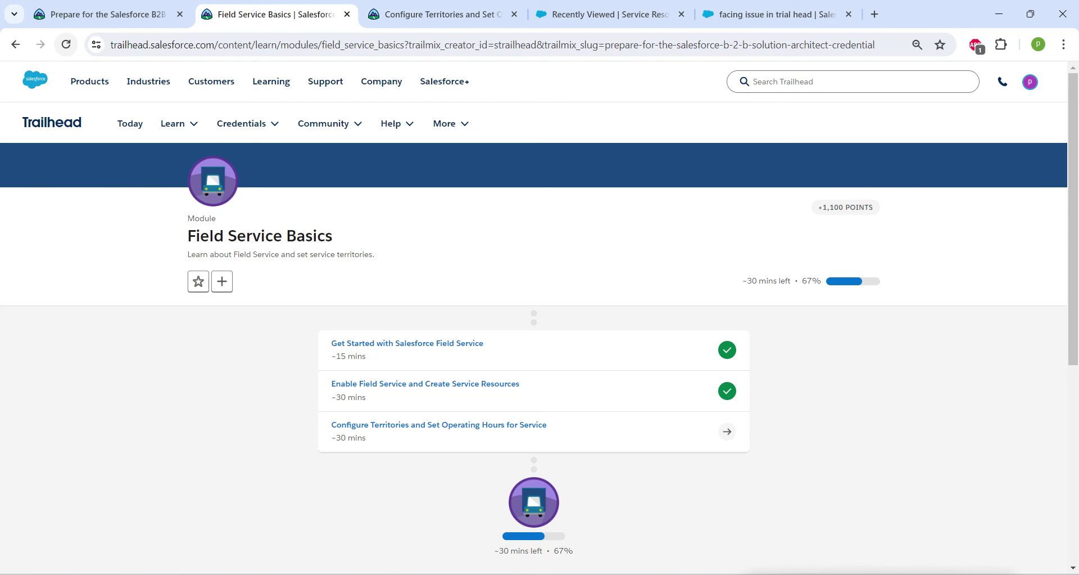